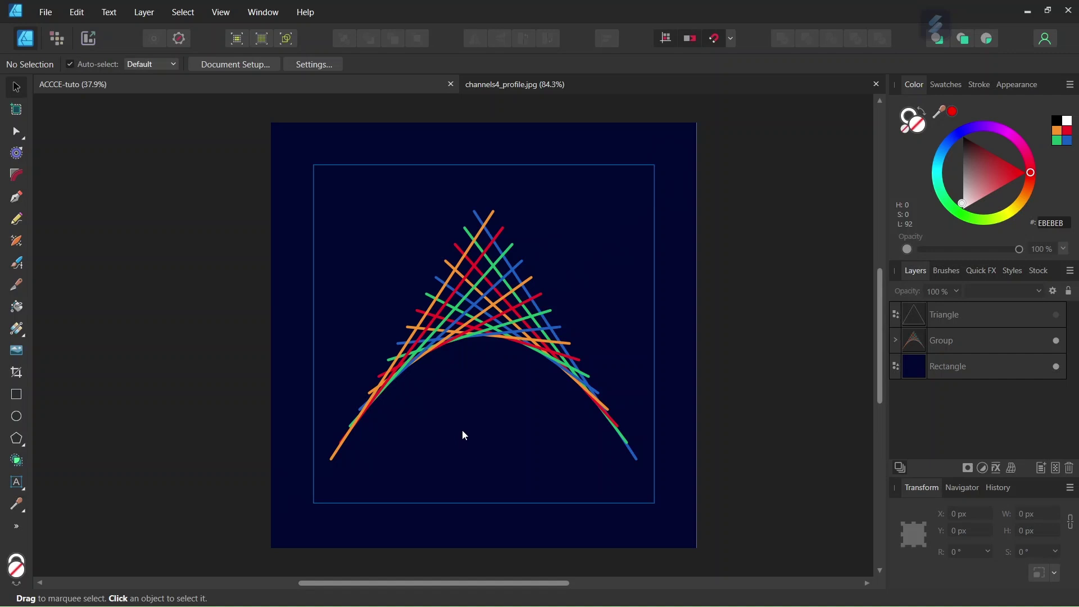
Close the channels4_profile.jpg reference image, keeping ACCCE-tuto open and zoomed in.
left_click(510, 86)
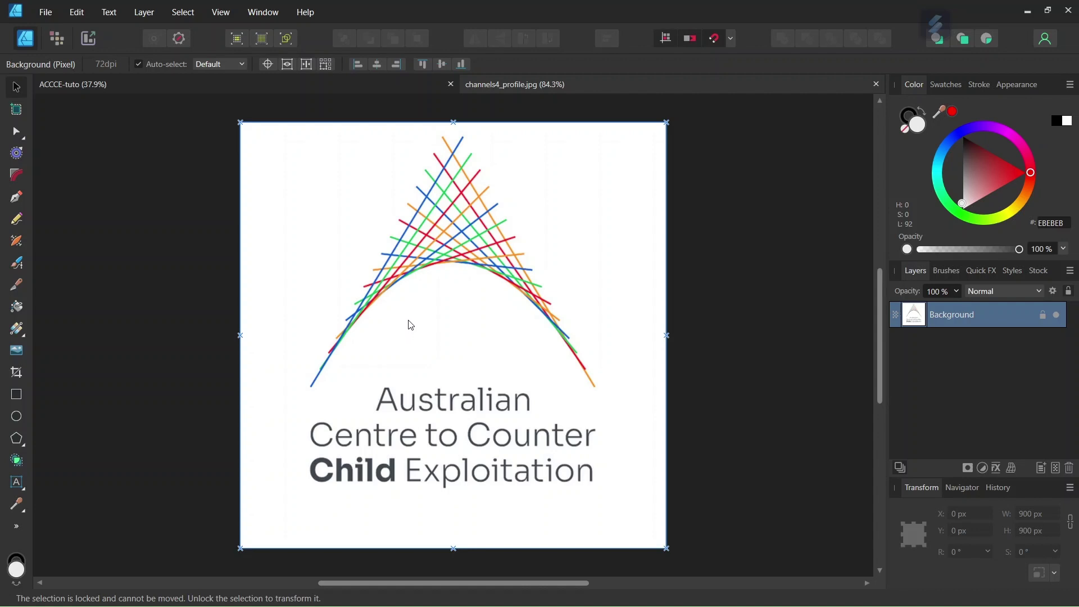
left_click(876, 84)
scroll(471, 292, "up", 1)
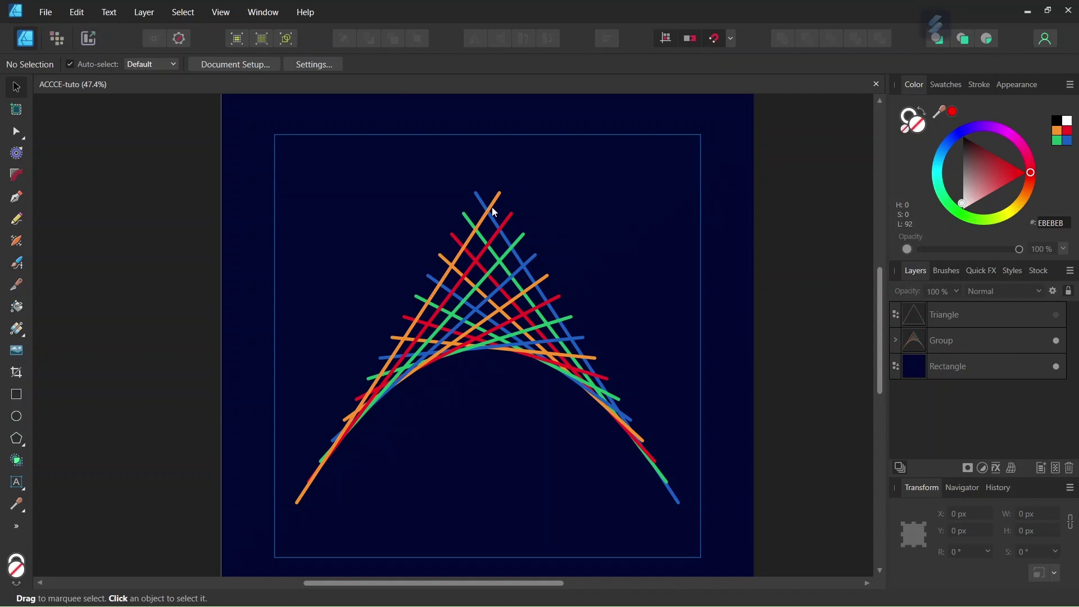
Show the Triangle layer, then inspect individual lines' blue, green, red and orange strokes inside the group.
left_click(1057, 315)
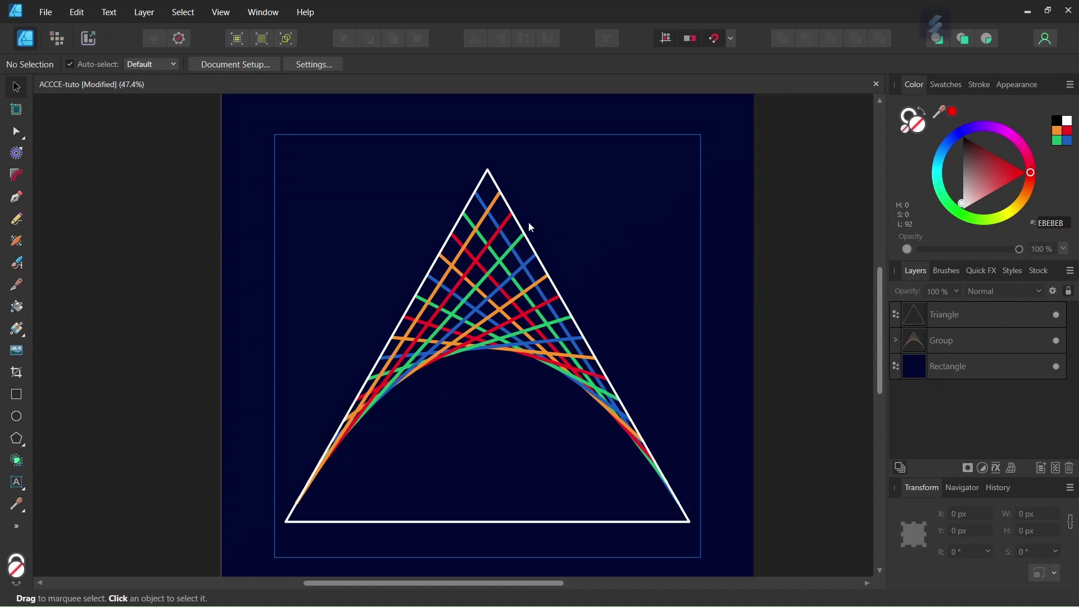
left_click(482, 199)
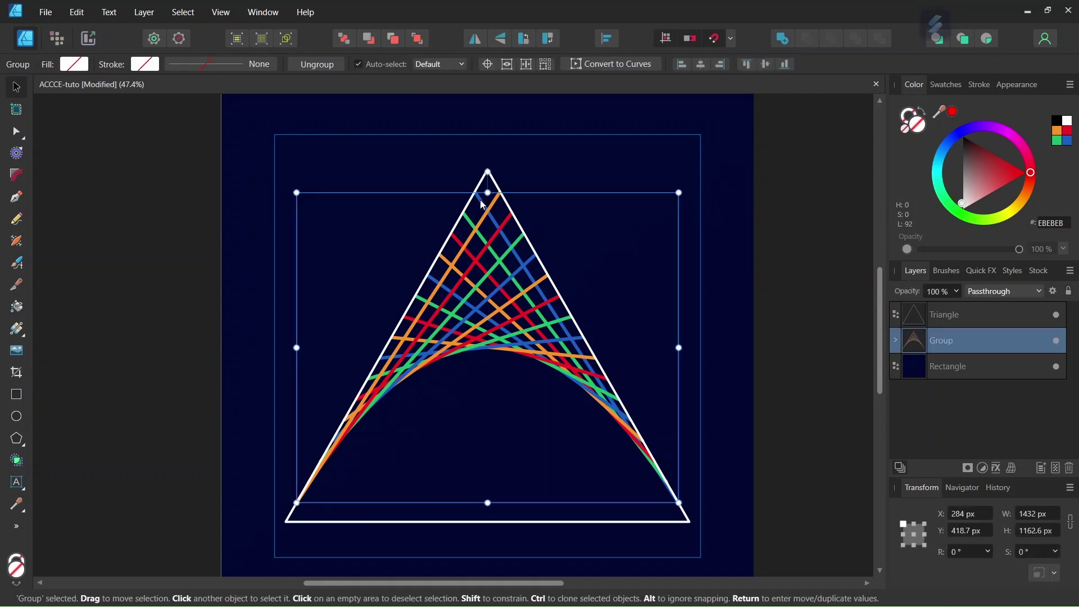
left_click(481, 199)
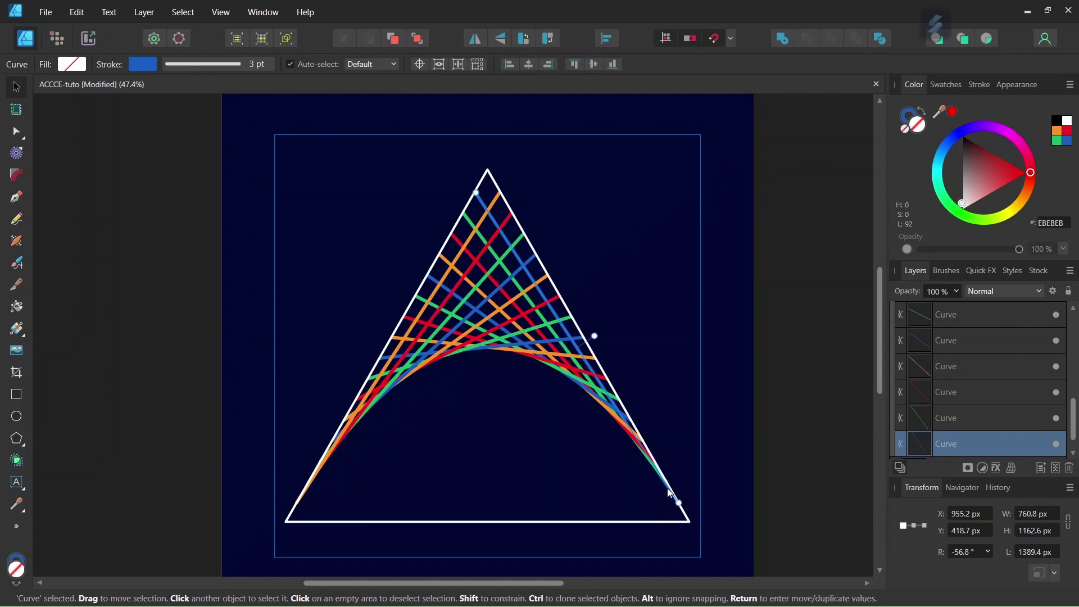
left_click(470, 222)
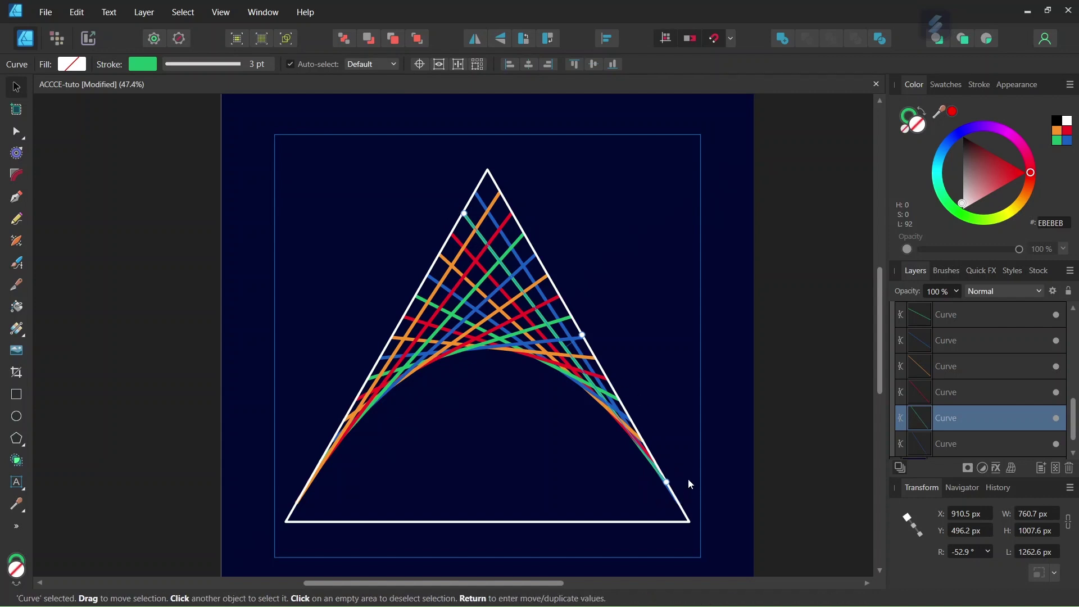
left_click(473, 257)
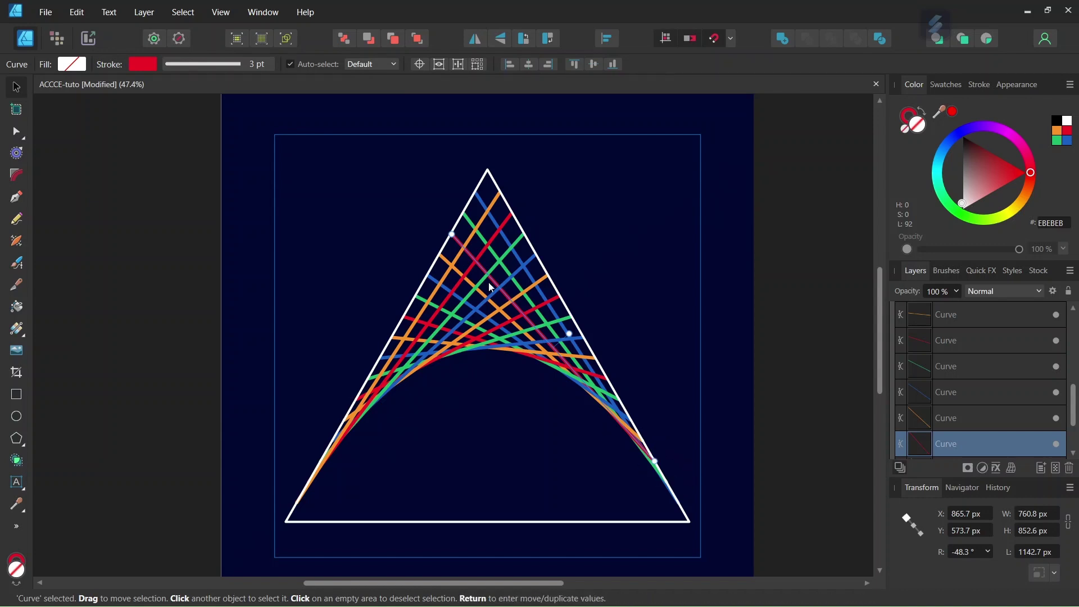
left_click(461, 274)
left_click(459, 275)
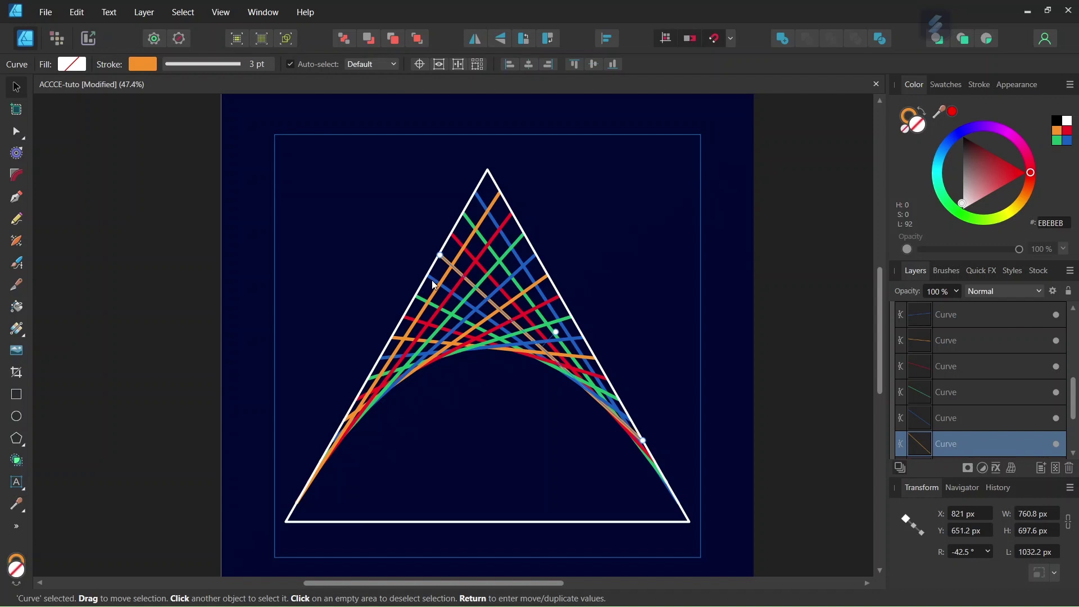
left_click(435, 280)
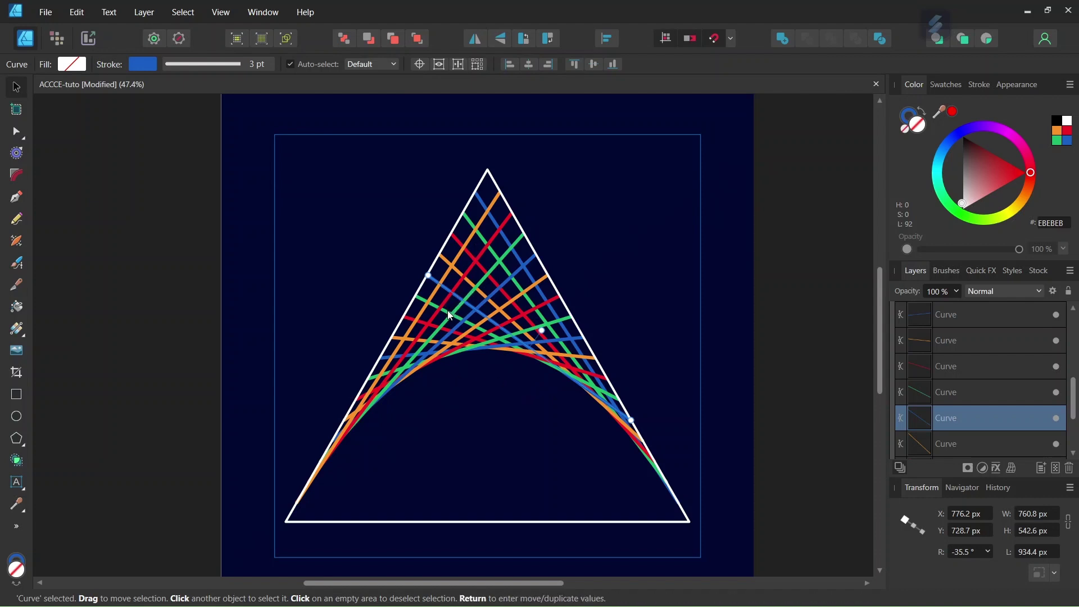
Create a new document in pixel units, 2000 px wide and 2000 px high.
left_click(45, 13)
left_click(42, 49)
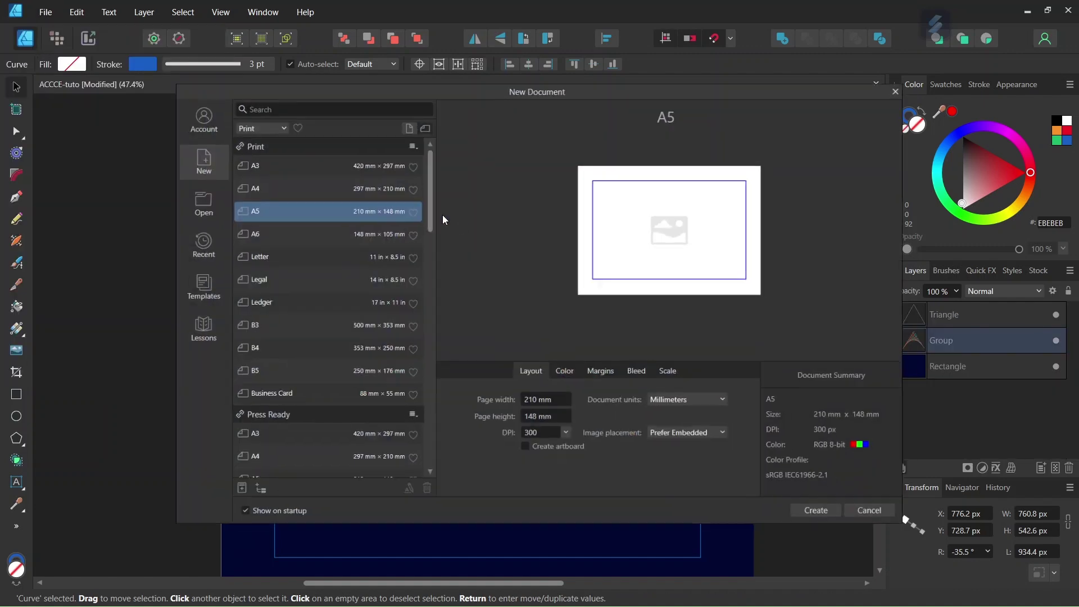
left_click(683, 403)
left_click(674, 413)
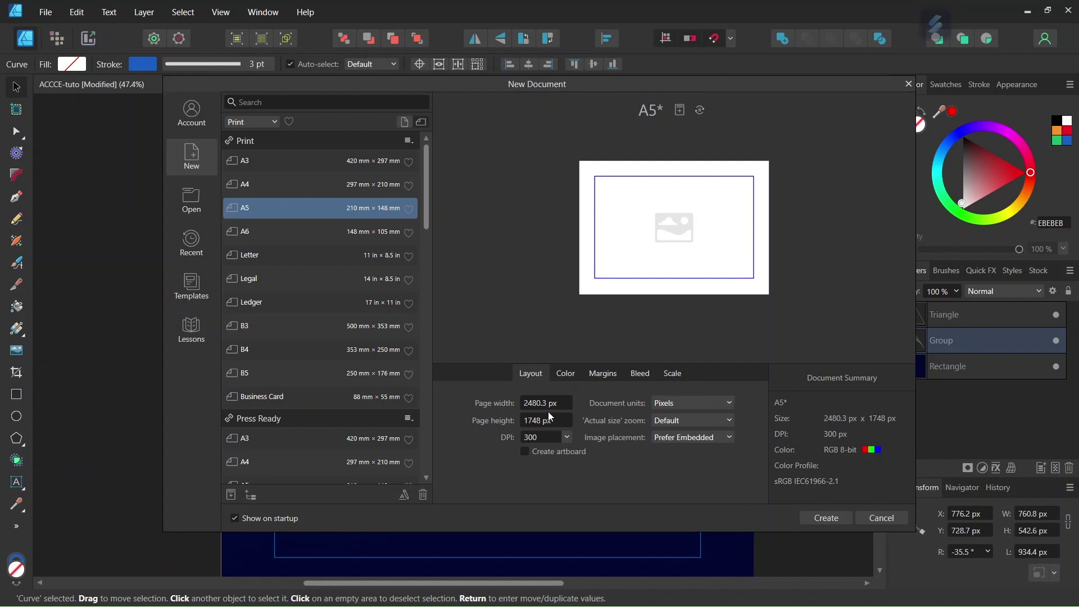
type("2000")
left_click(560, 426)
type("2000")
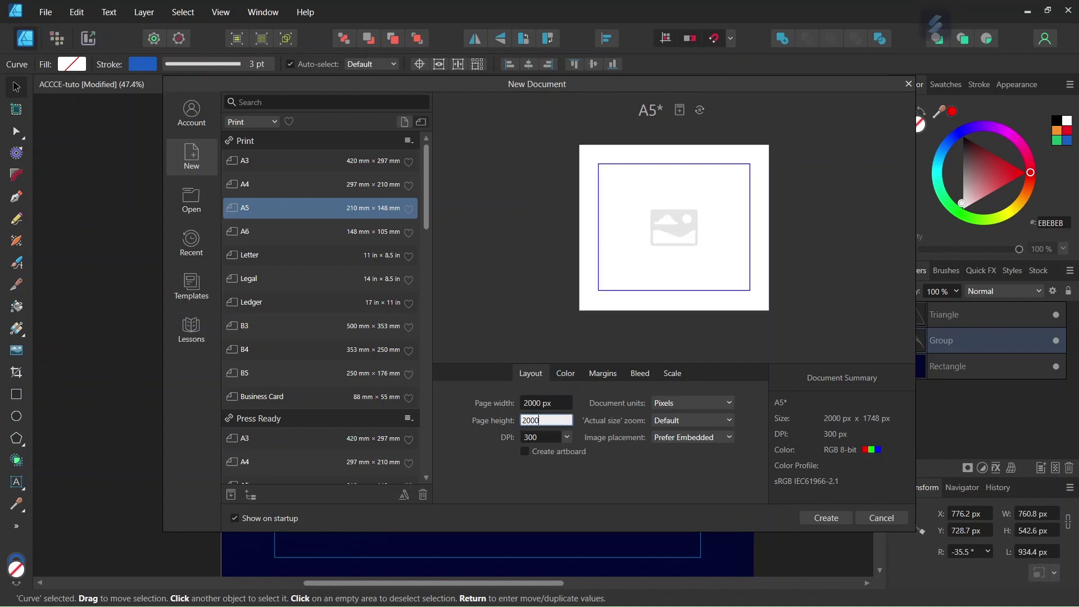
left_click(809, 517)
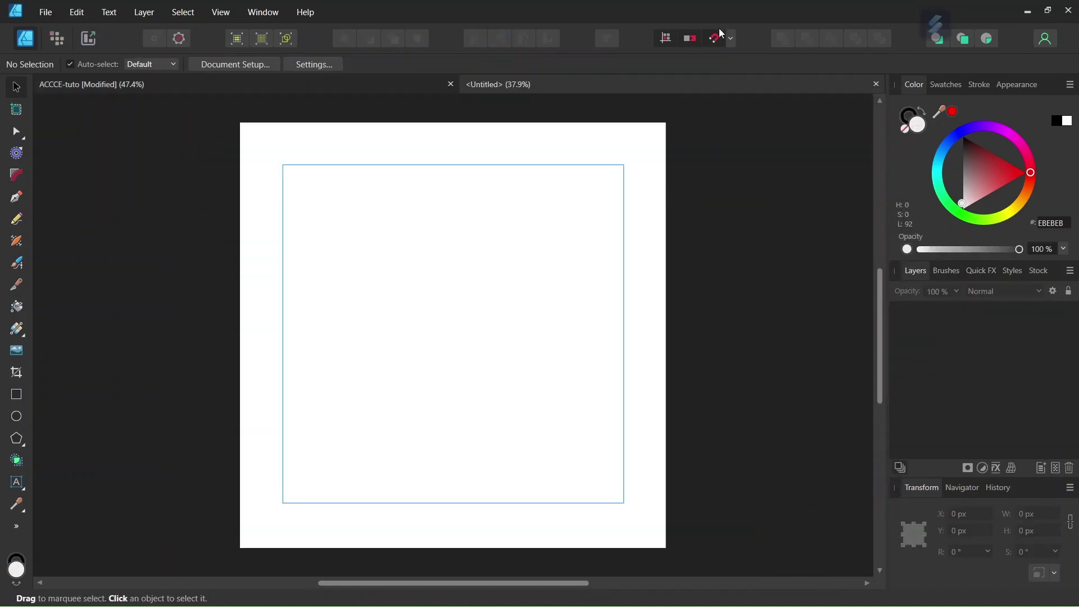
left_click(730, 37)
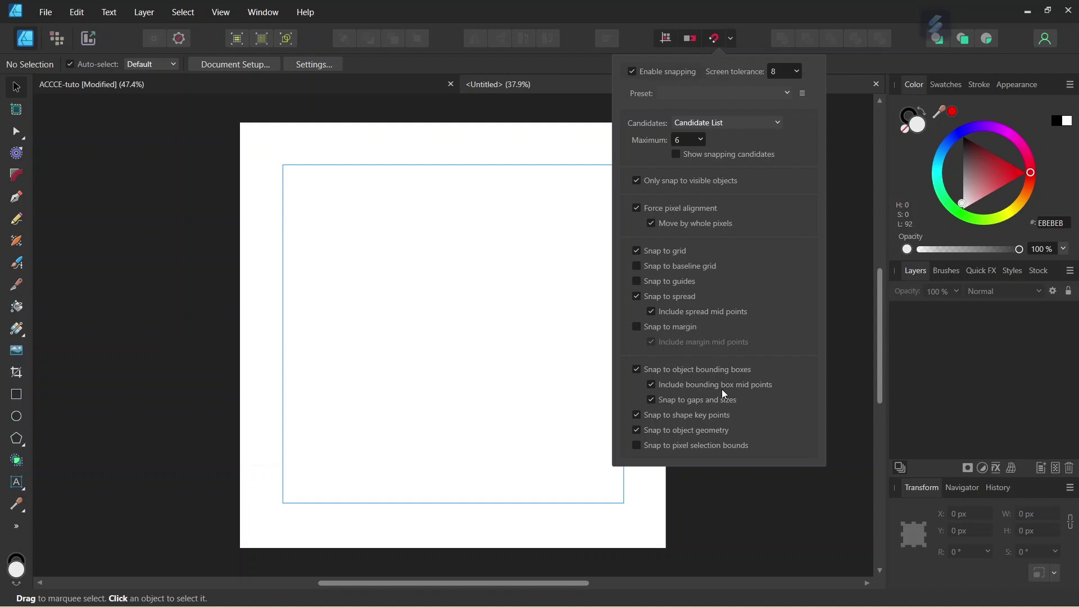
Turn on Show grid in Grid and Axis and switch to the Advanced settings.
left_click(221, 12)
left_click(134, 281)
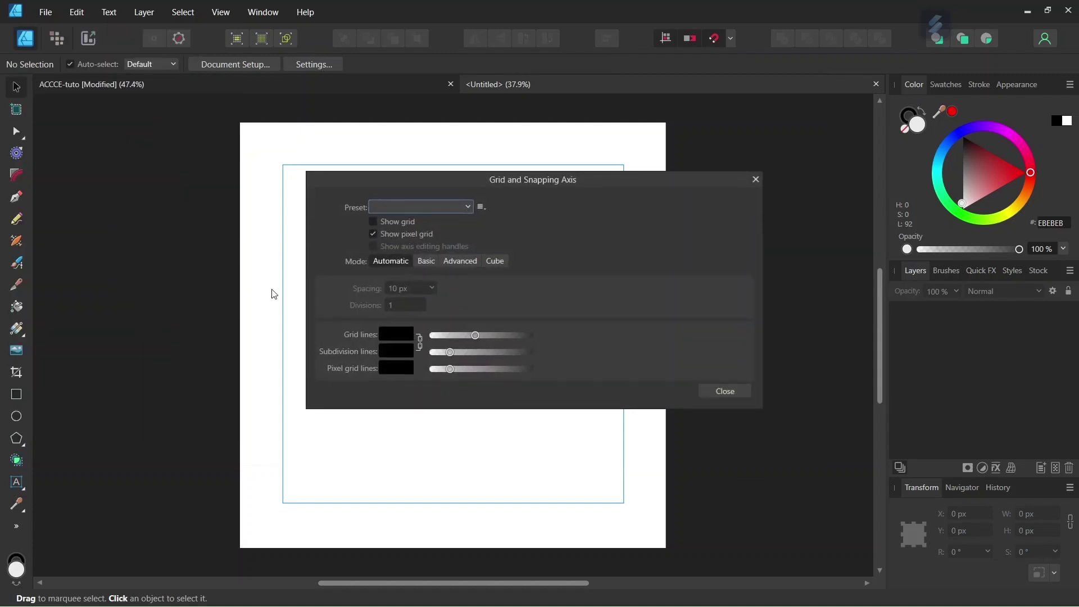
left_click(373, 221)
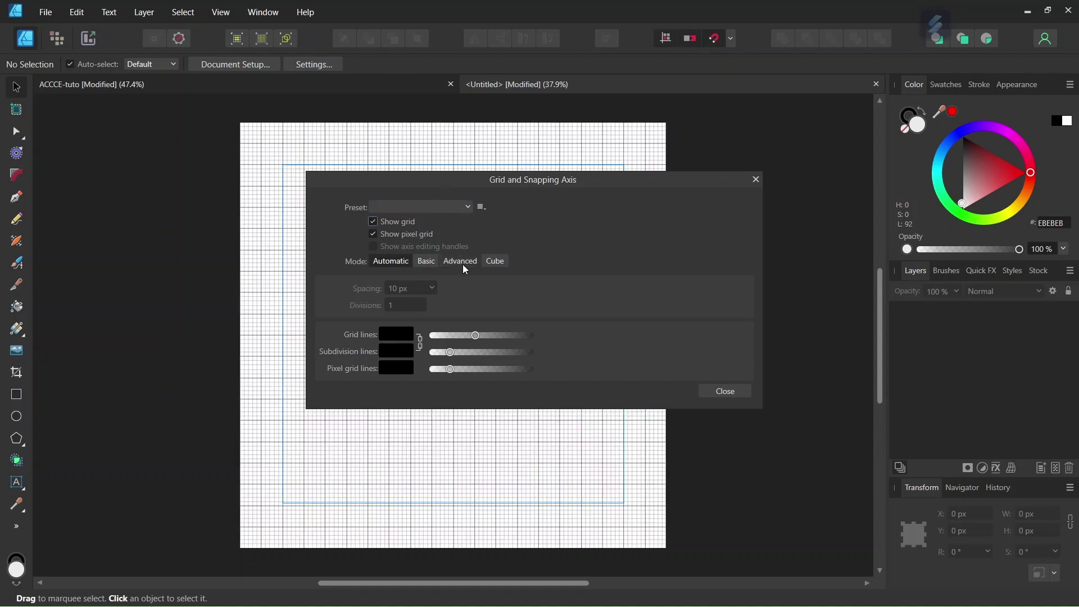
left_click(460, 261)
left_click_drag(524, 180, 776, 70)
Set the grid type to Horizontal triangular with 80 px spacing.
left_click(686, 178)
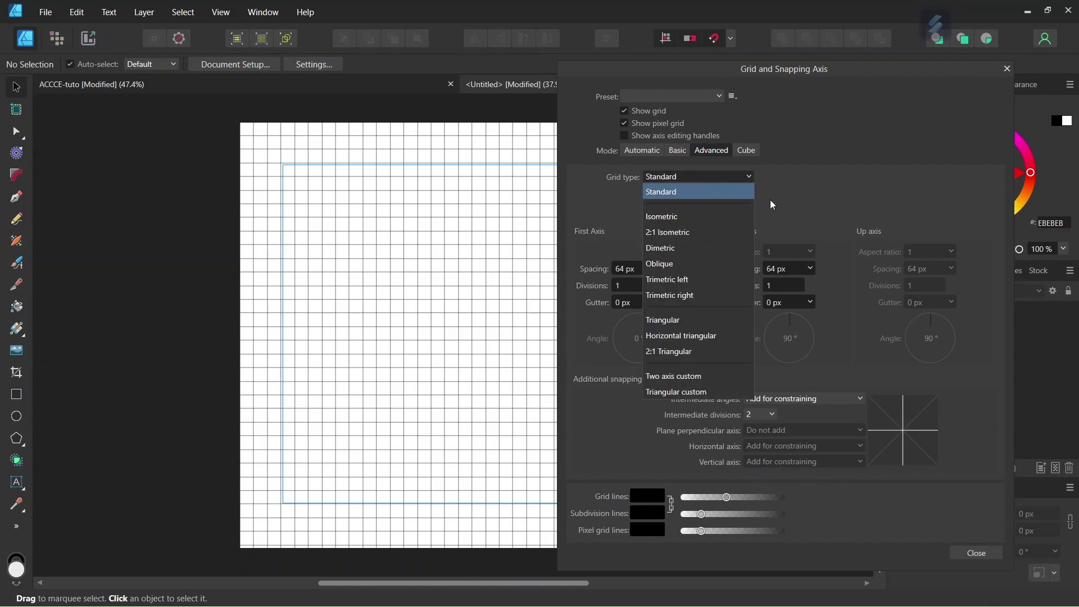
left_click(722, 338)
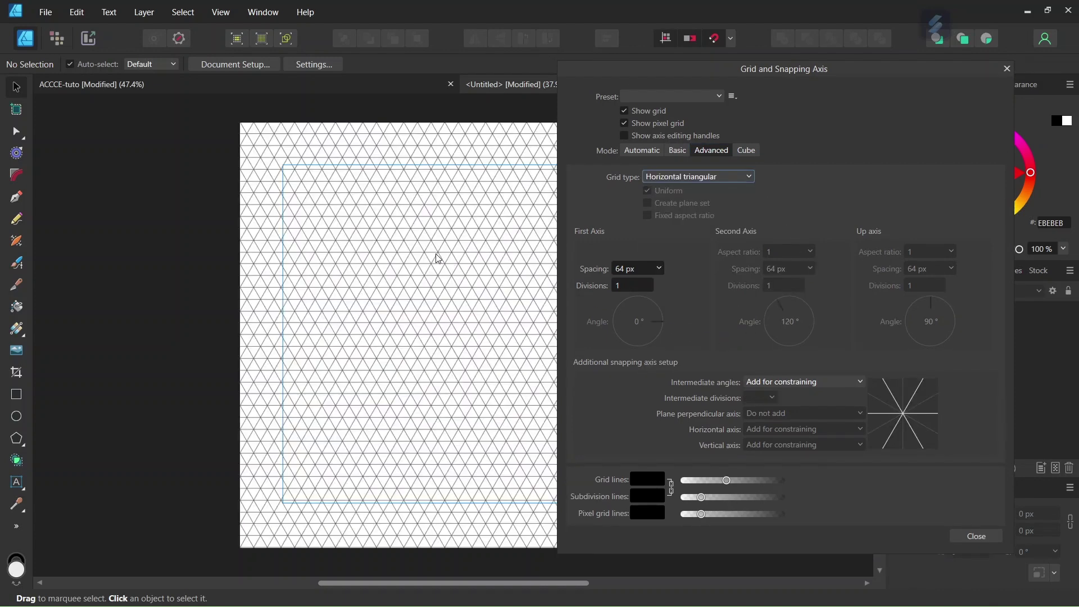
scroll(436, 258, "up", 1)
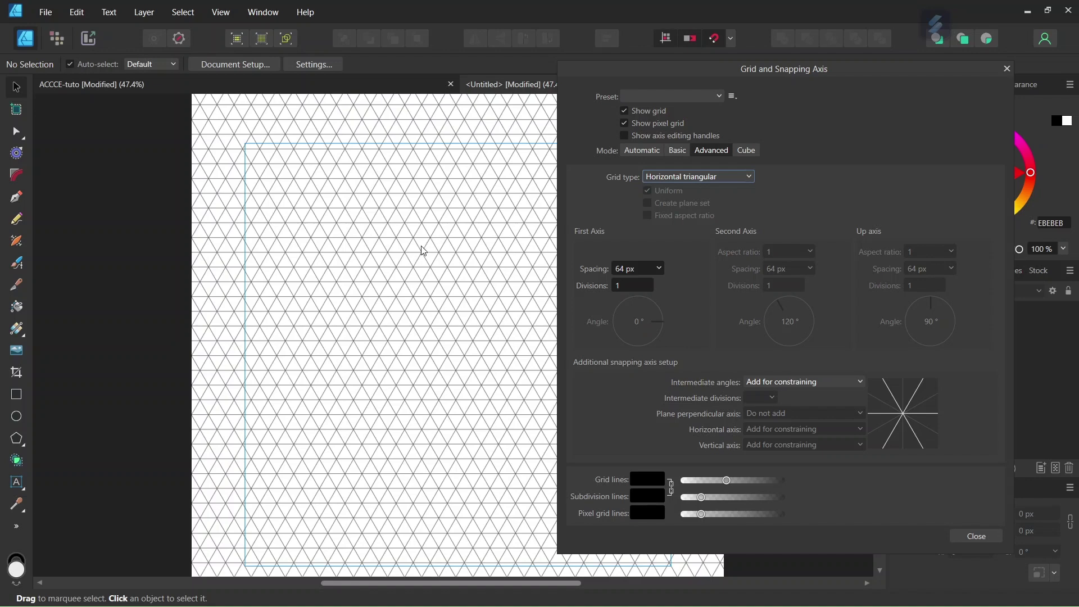
scroll(438, 257, "up", 1)
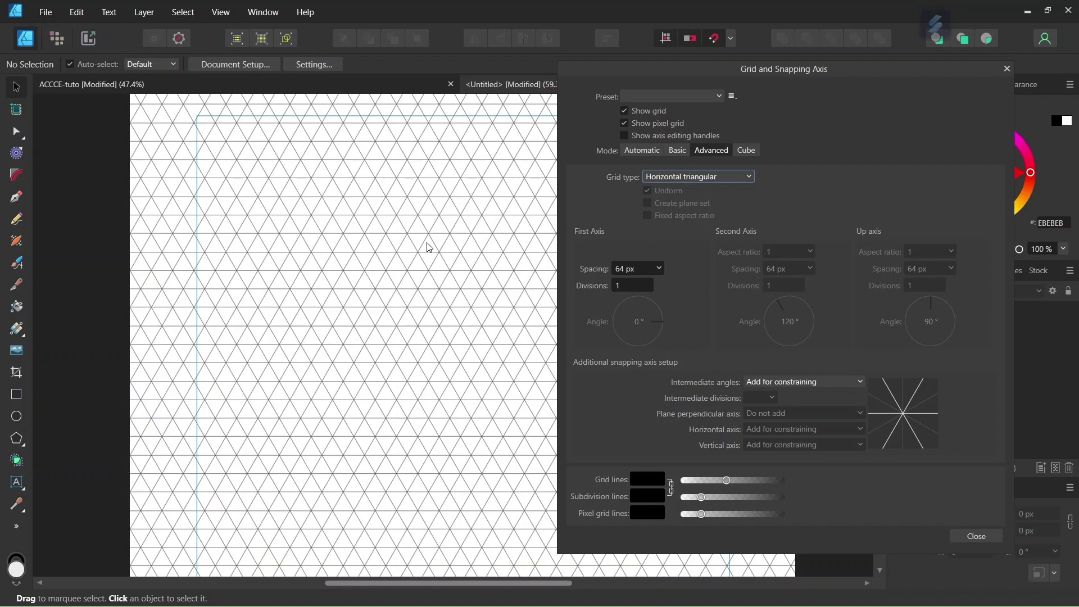
left_click(636, 270)
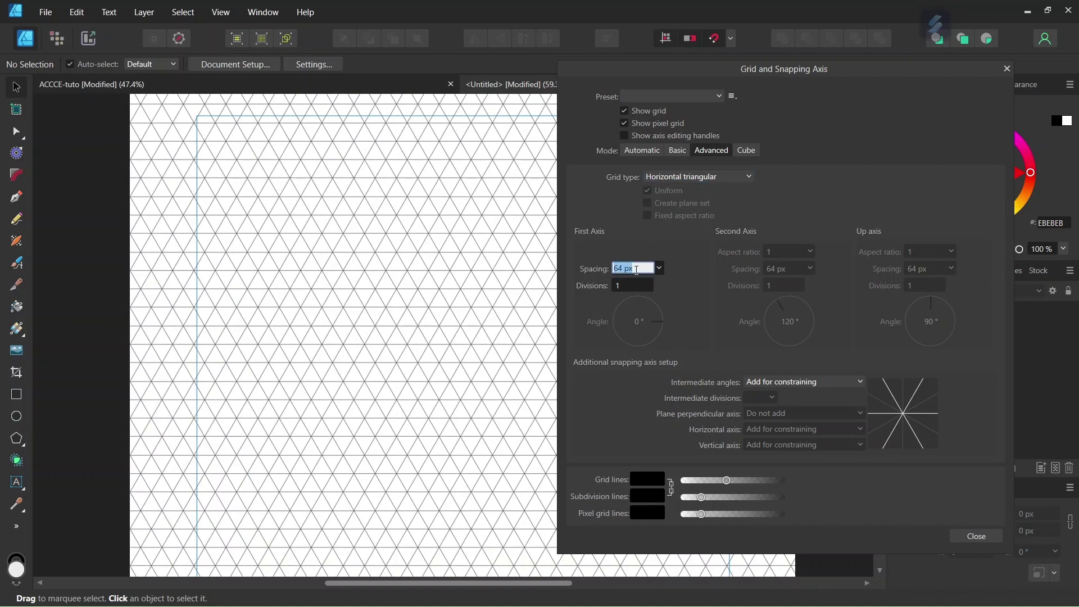
type("80")
left_click(970, 536)
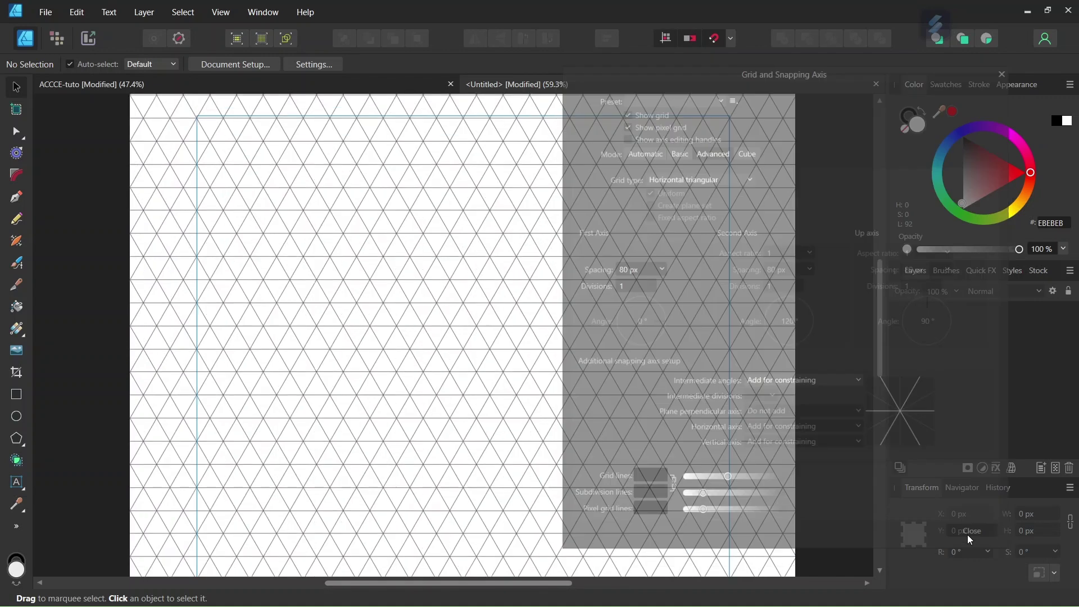
left_click(313, 91)
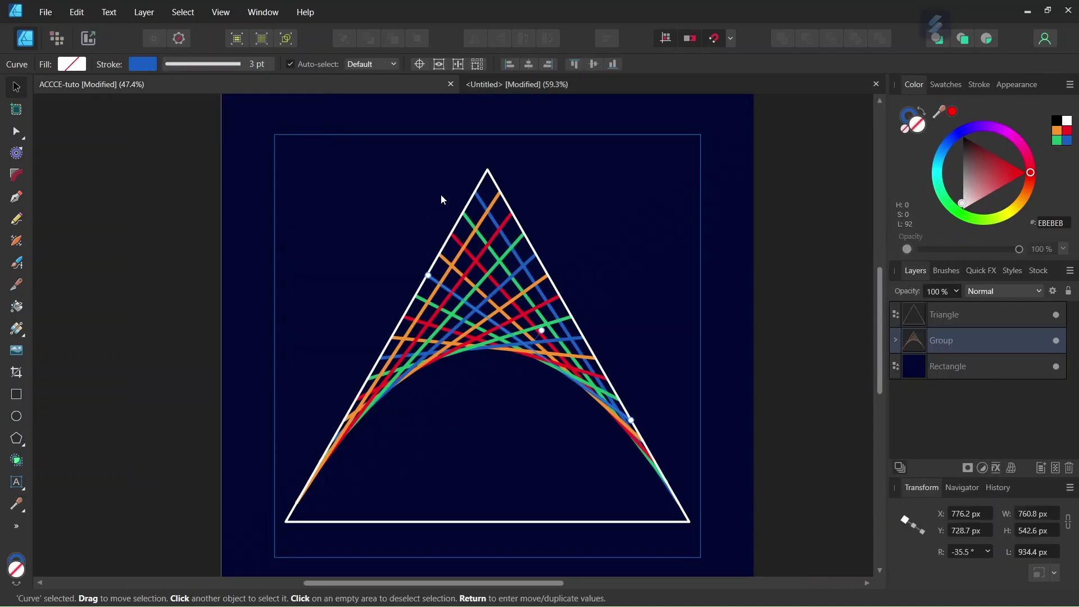
left_click(504, 89)
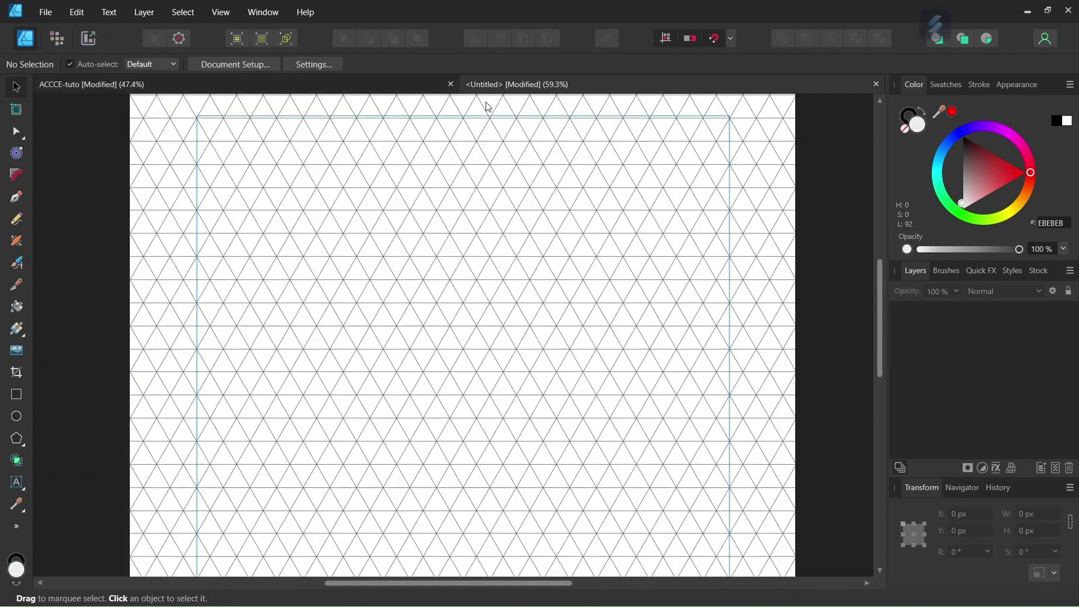
Set up the Pen tool with no fill and a 2 pt stroke.
left_click(14, 197)
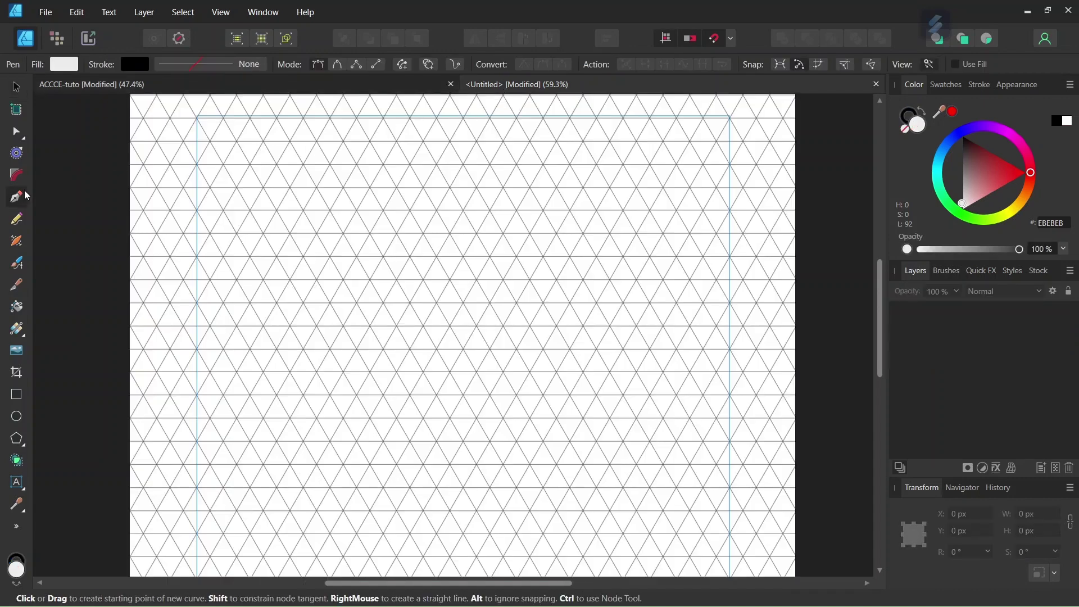
left_click(64, 64)
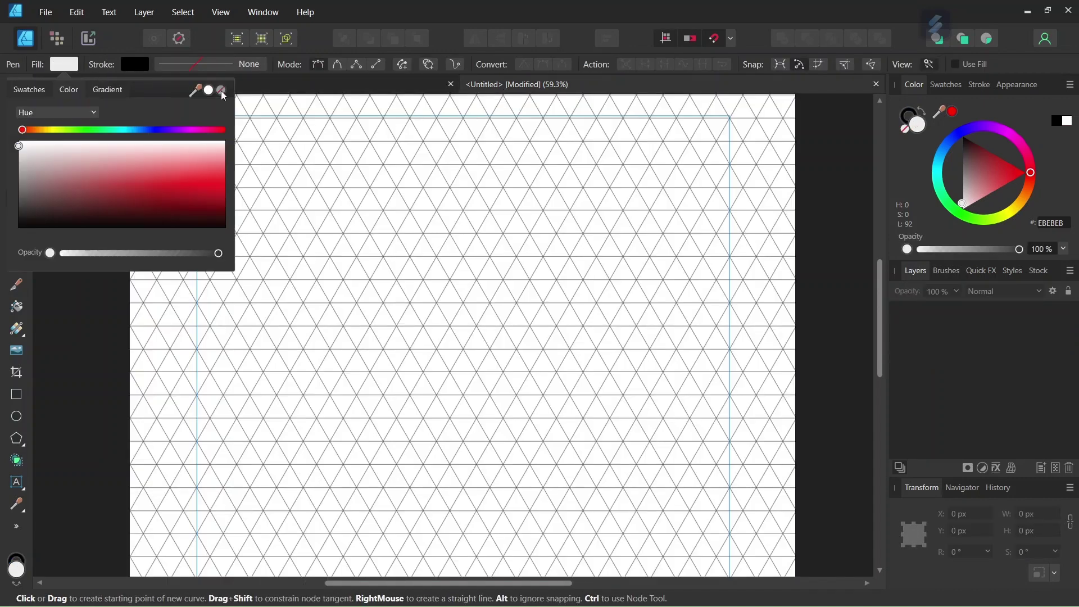
left_click(222, 88)
left_click(206, 66)
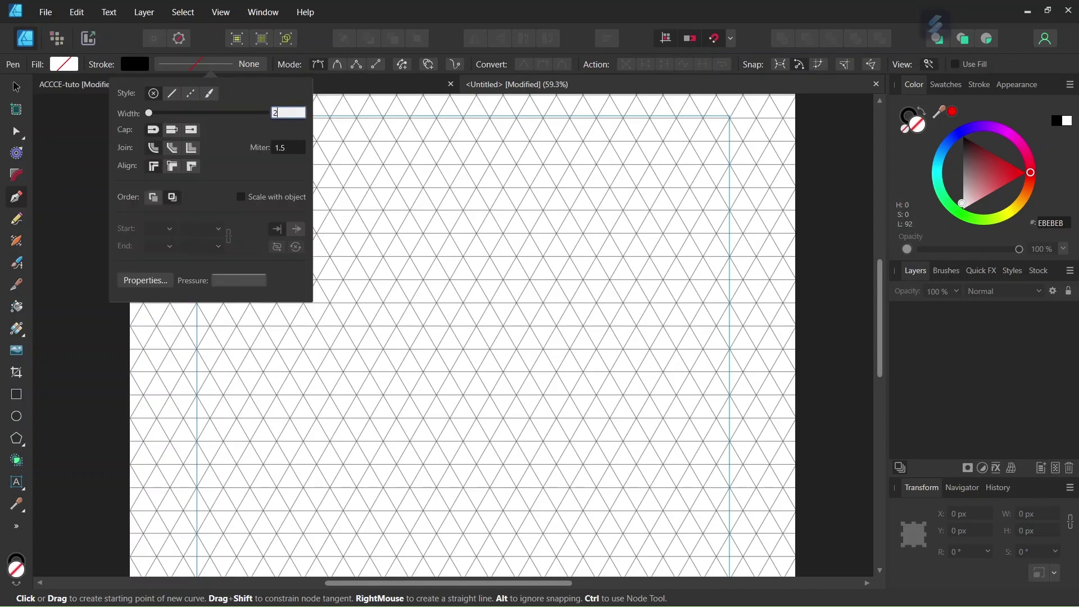
type("2")
key("Return")
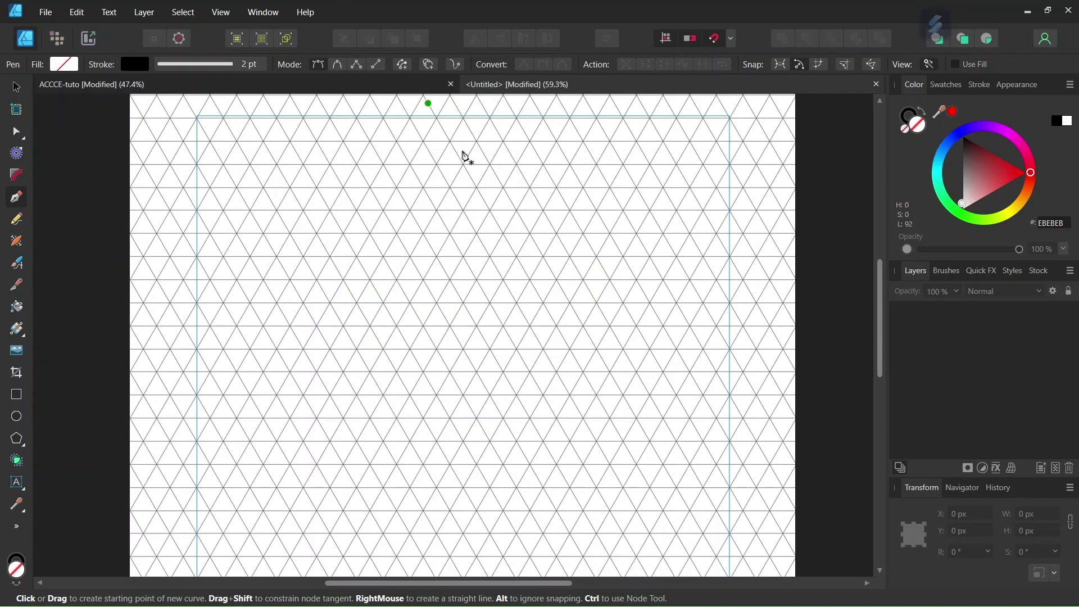
scroll(474, 224, "down", 1)
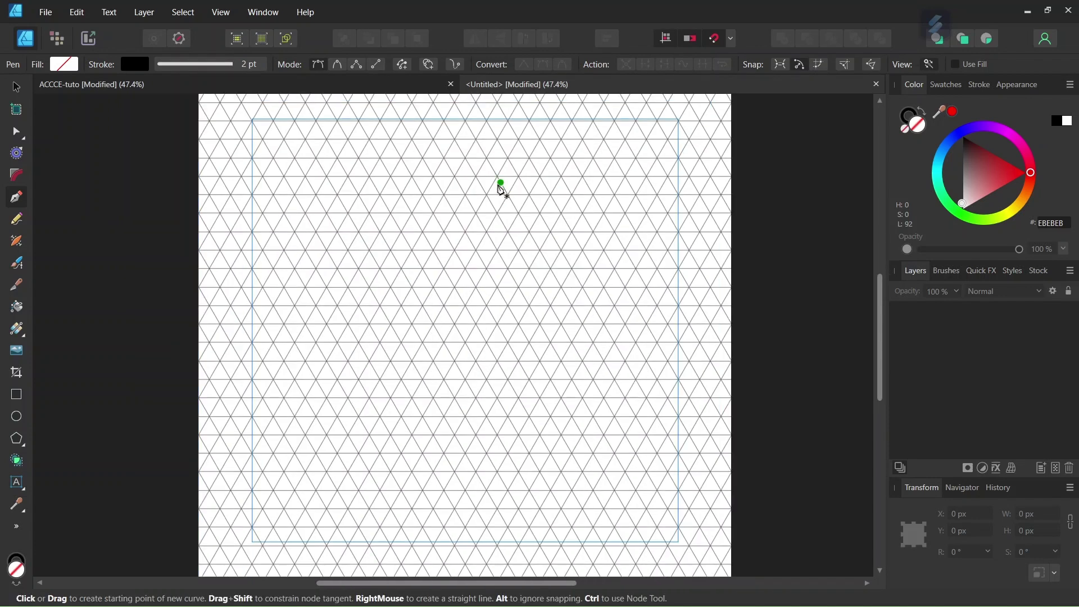
Draw a closed equilateral triangle on snapped grid points: apex, lower-left and lower-right corners.
left_click(466, 158)
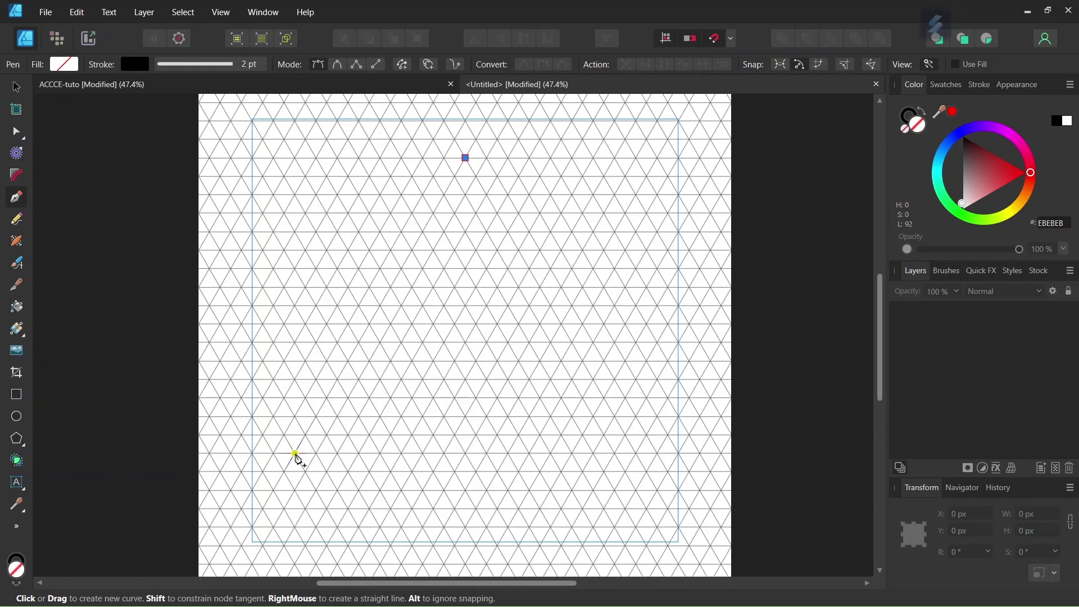
left_click(284, 472)
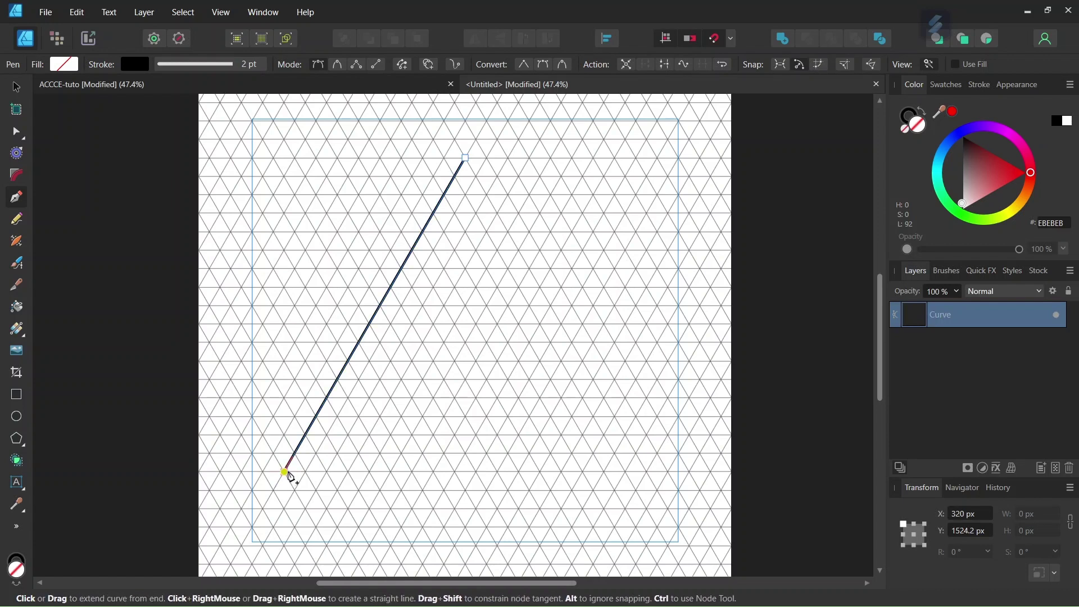
left_click(286, 474)
left_click(647, 472)
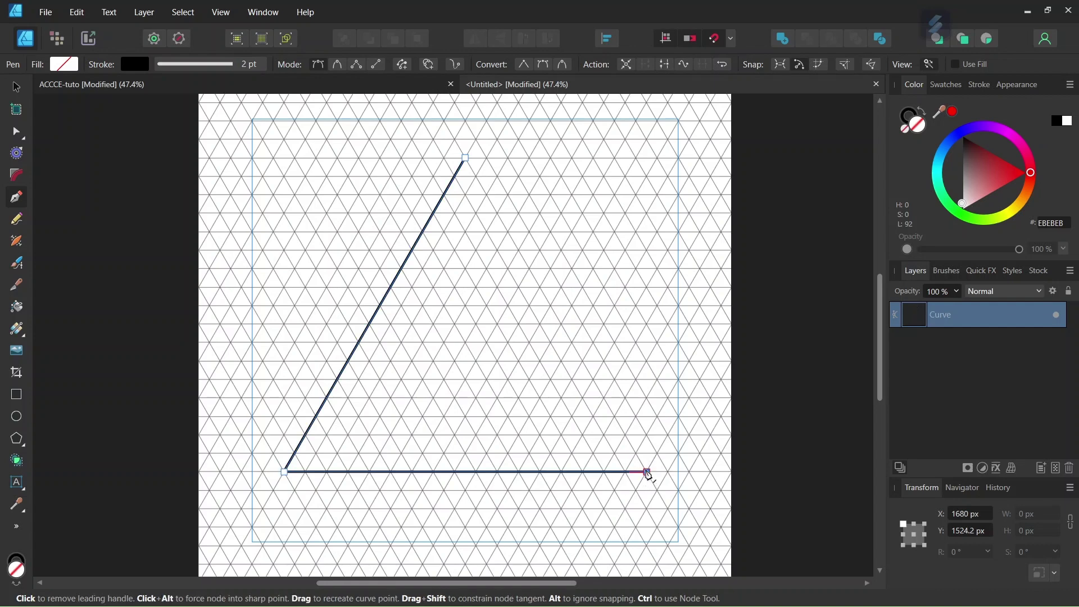
left_click(466, 158)
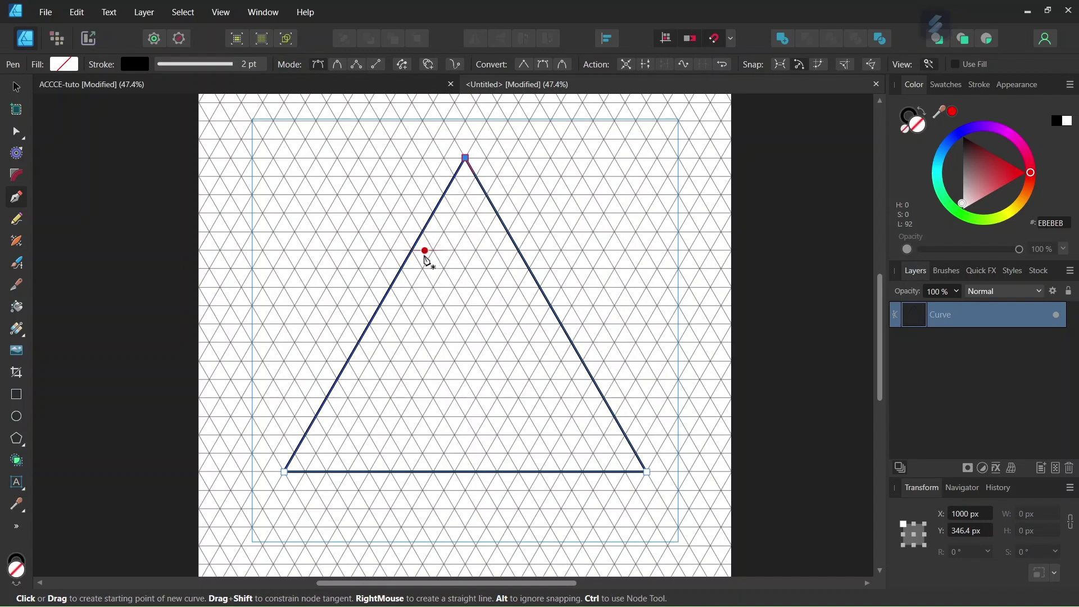
key("Escape")
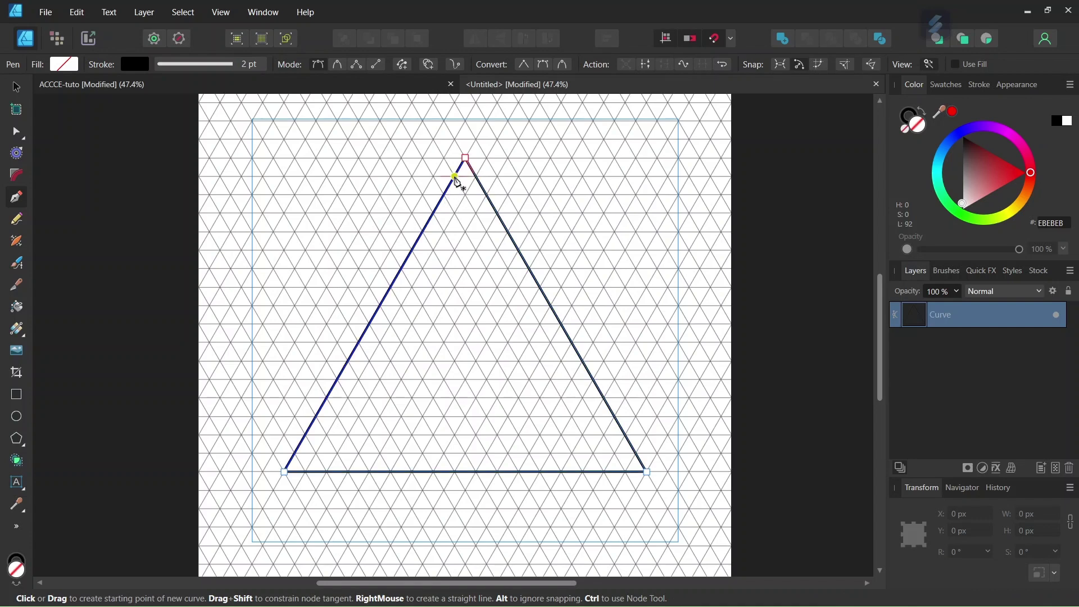
Draw a first line from just below the apex toward the lower-right corner.
scroll(457, 181, "up", 3)
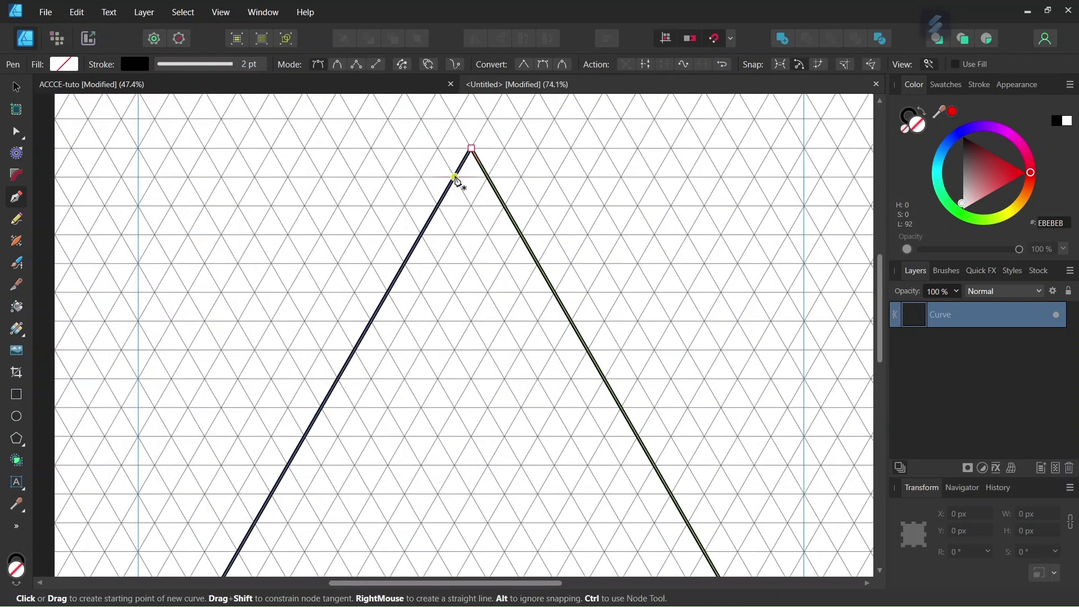
left_click(456, 181)
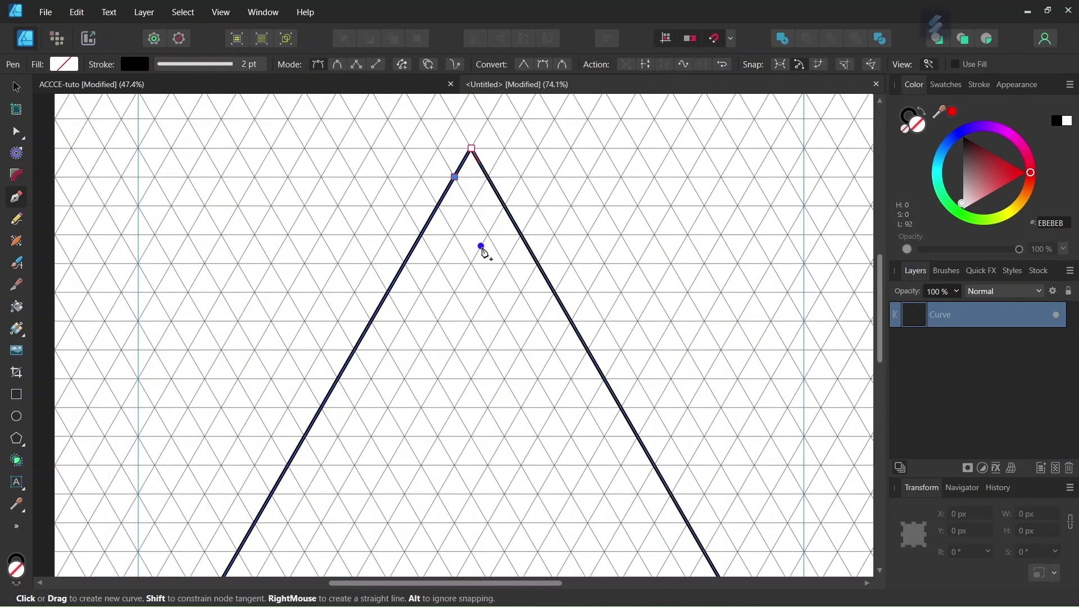
scroll(481, 247, "down", 4)
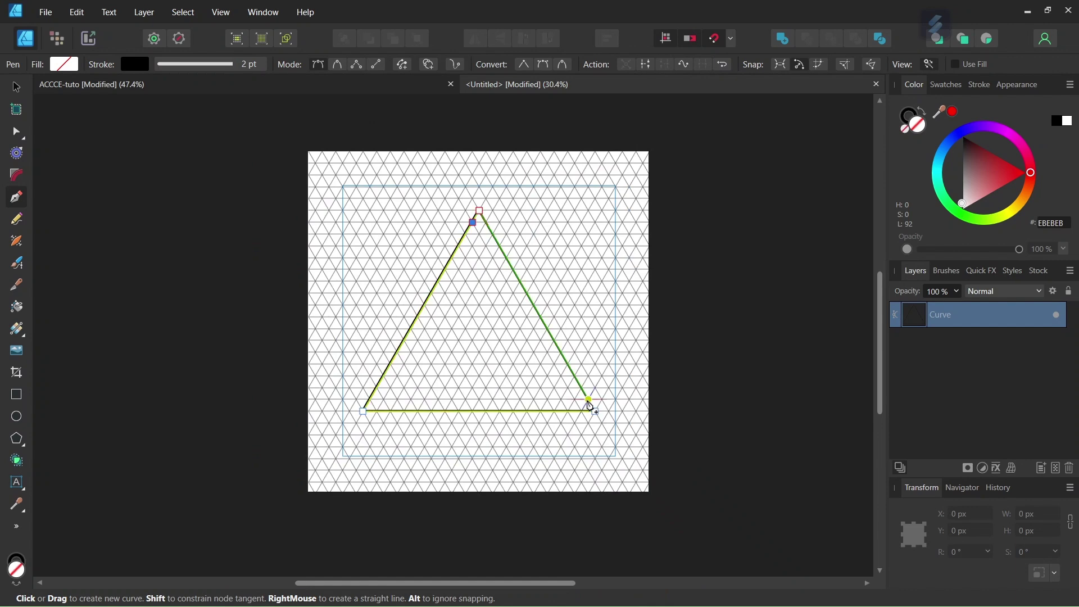
scroll(596, 411, "up", 3)
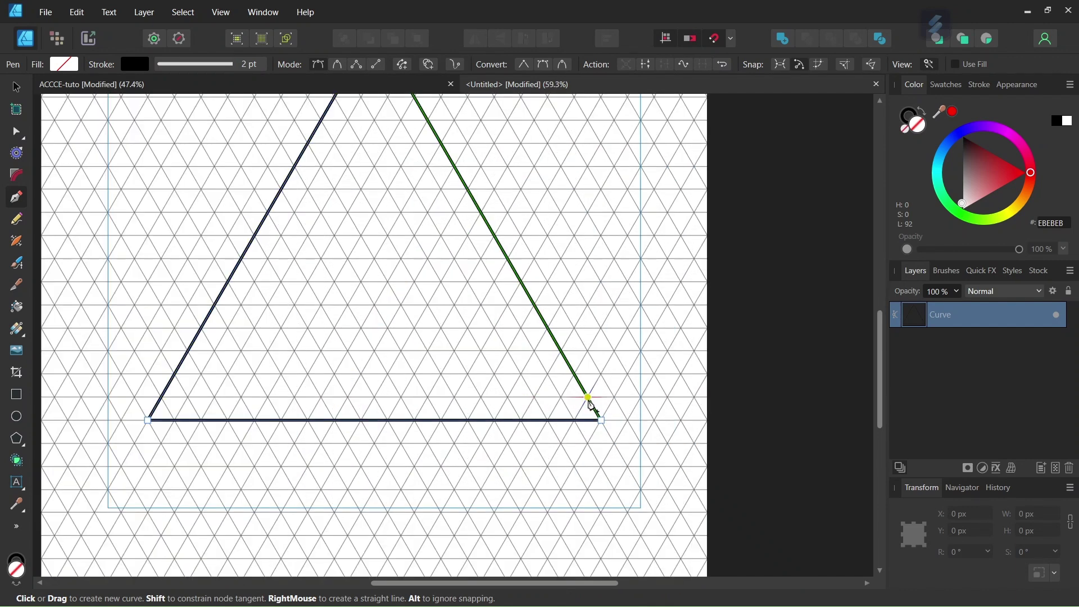
left_click_drag(589, 398, 361, 50)
scroll(505, 374, "down", 2)
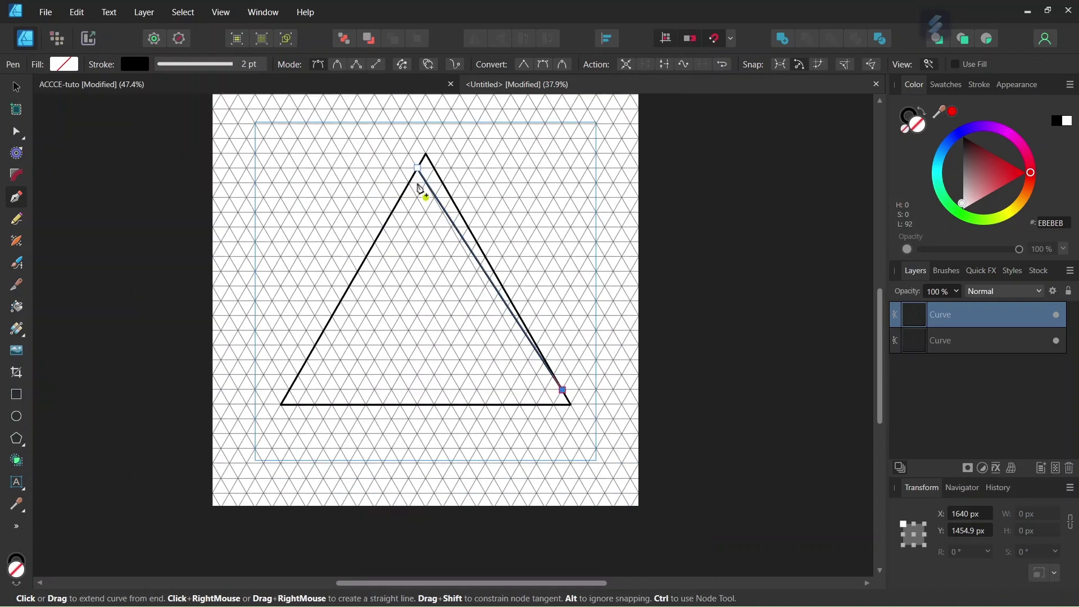
Finish the first line and draw three more, each from lower on the left edge to higher on the right.
left_click(563, 392)
key("Escape")
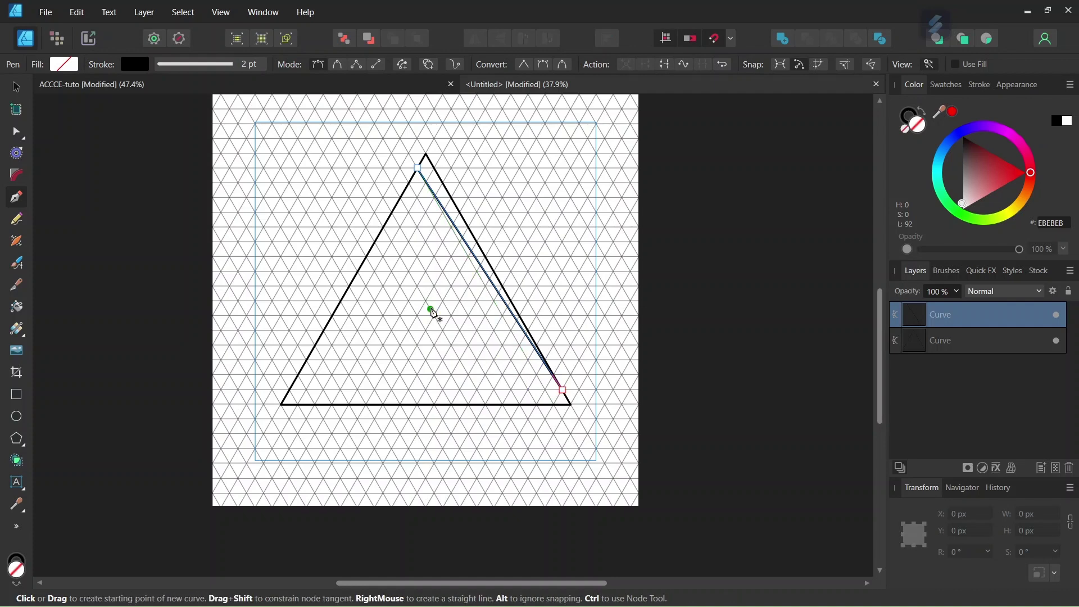
scroll(430, 306, "up", 3)
scroll(420, 292, "down", 1)
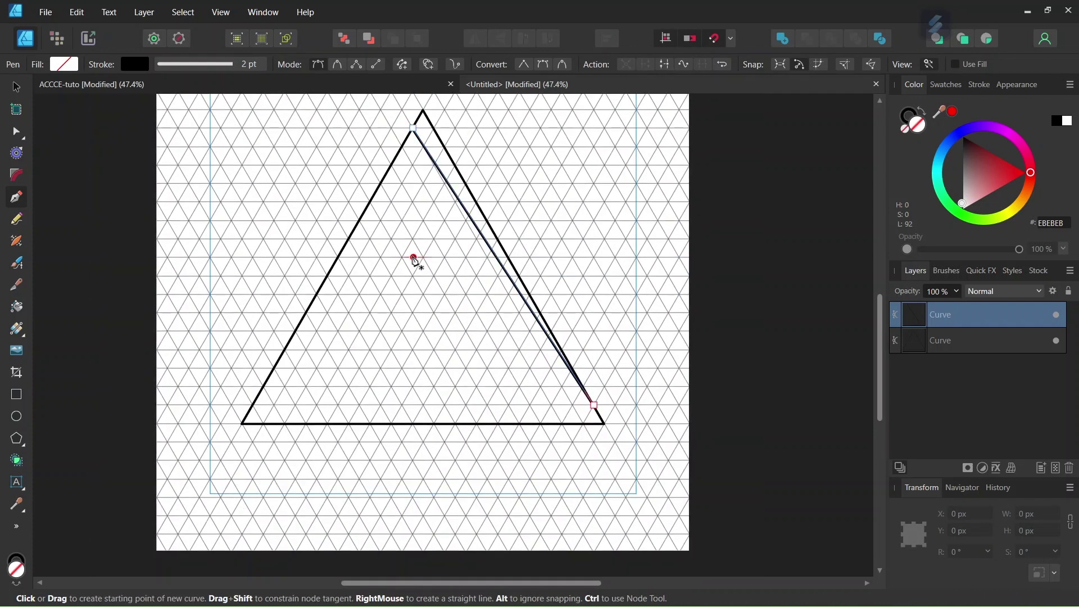
left_click(402, 147)
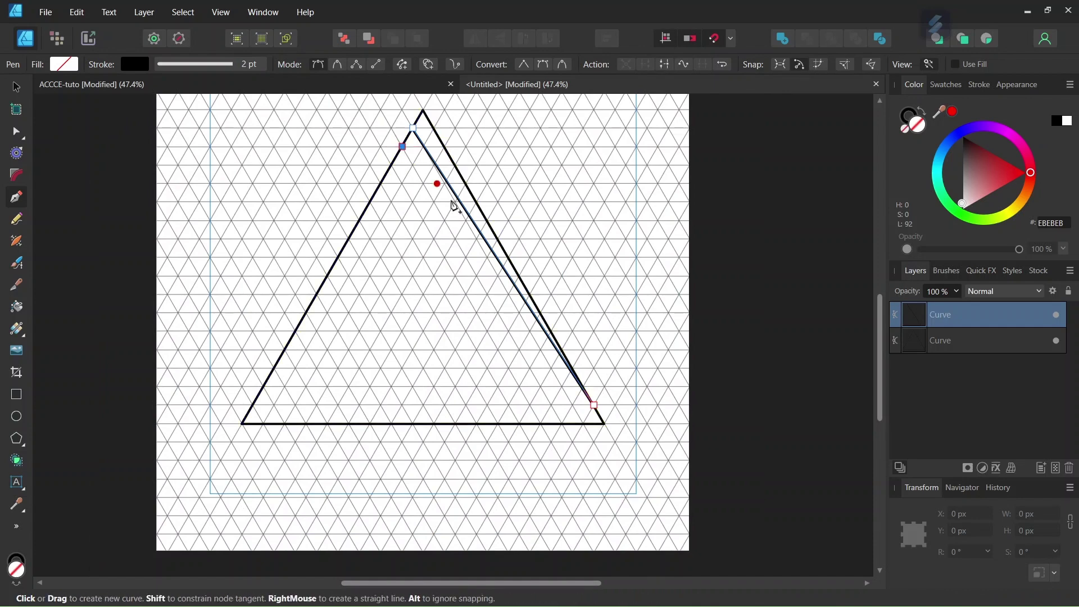
left_click(585, 389)
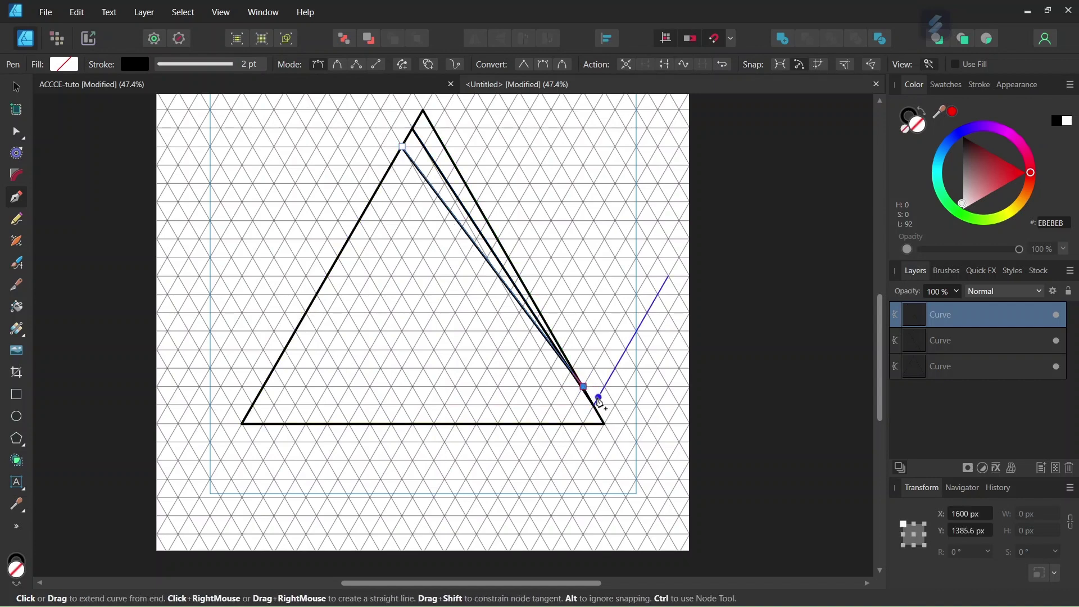
key("Escape")
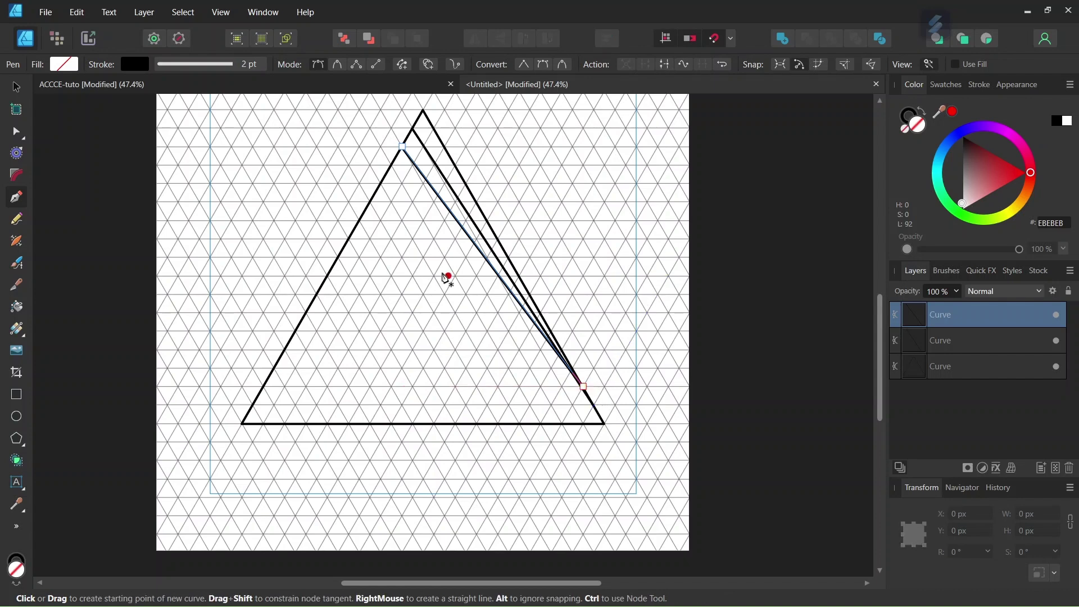
left_click(392, 166)
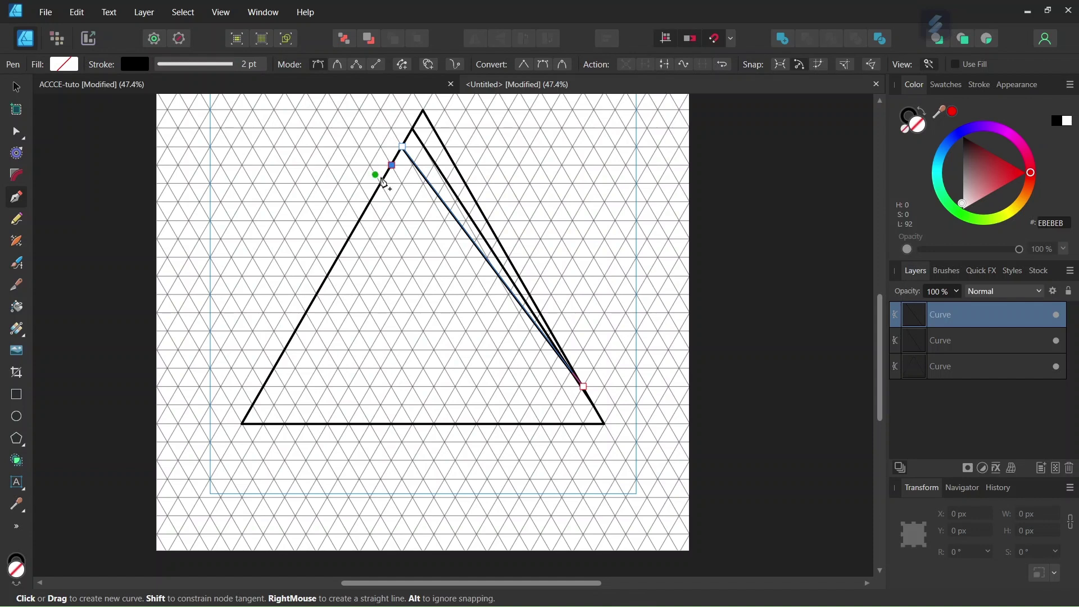
left_click(574, 370)
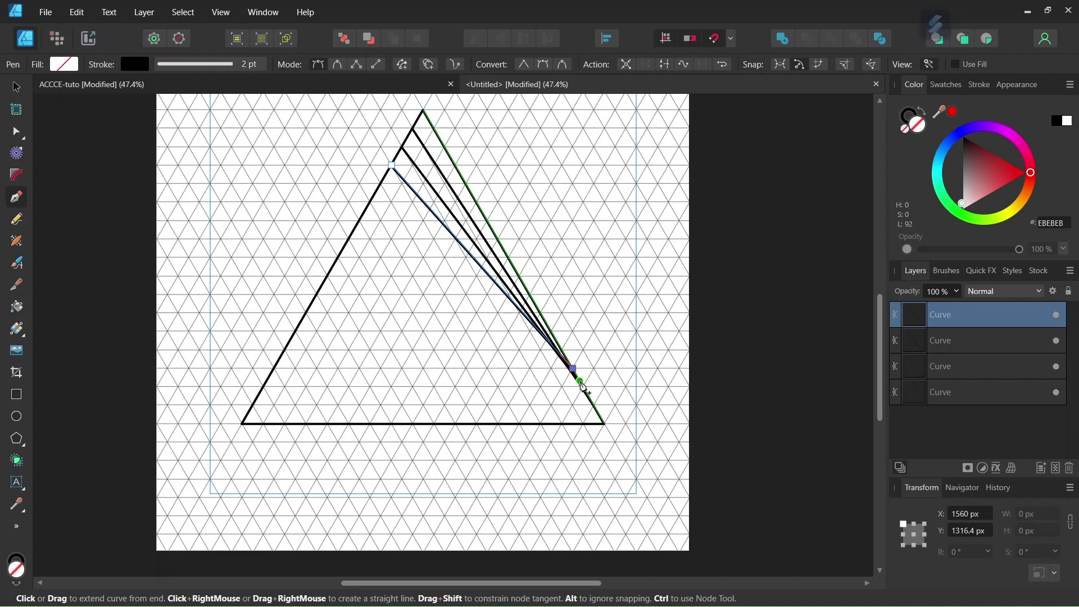
key("Escape")
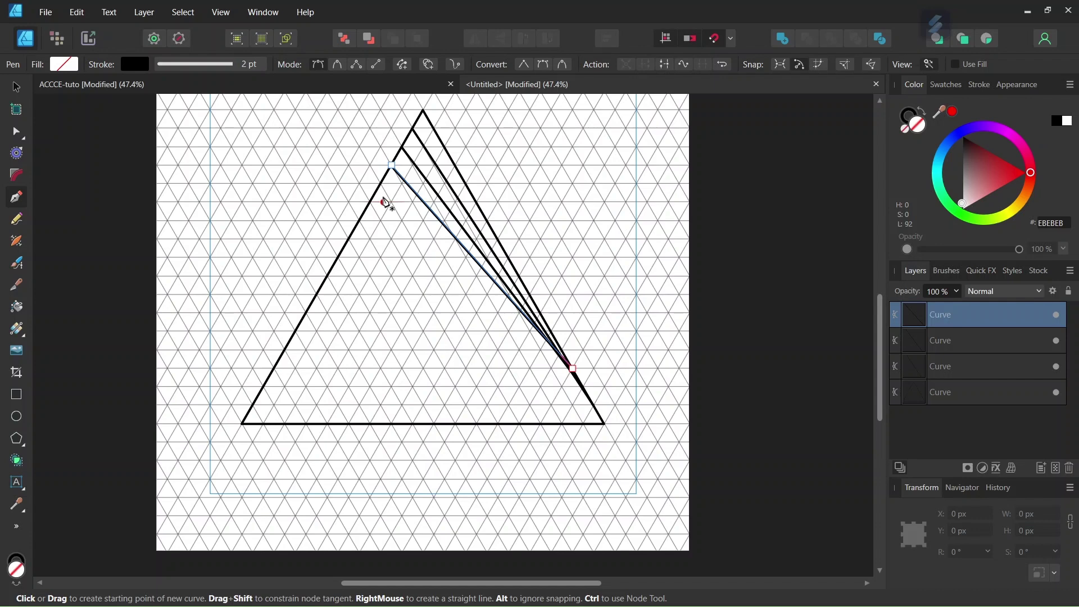
left_click(382, 184)
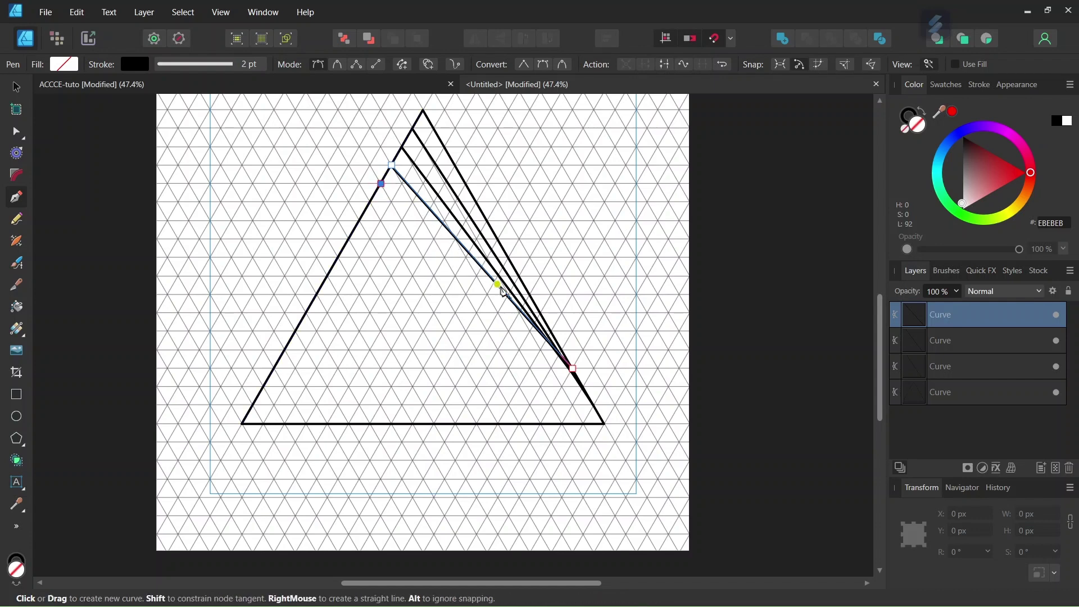
left_click(566, 357)
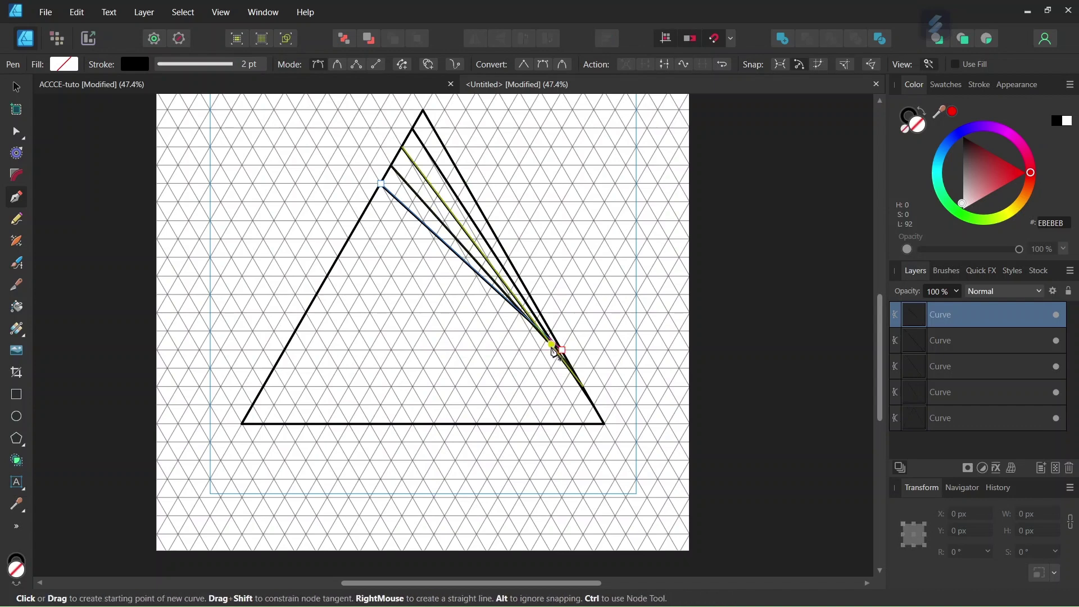
Draw the next lines from successively lower left-edge points to successively higher right-edge points.
left_click(370, 202)
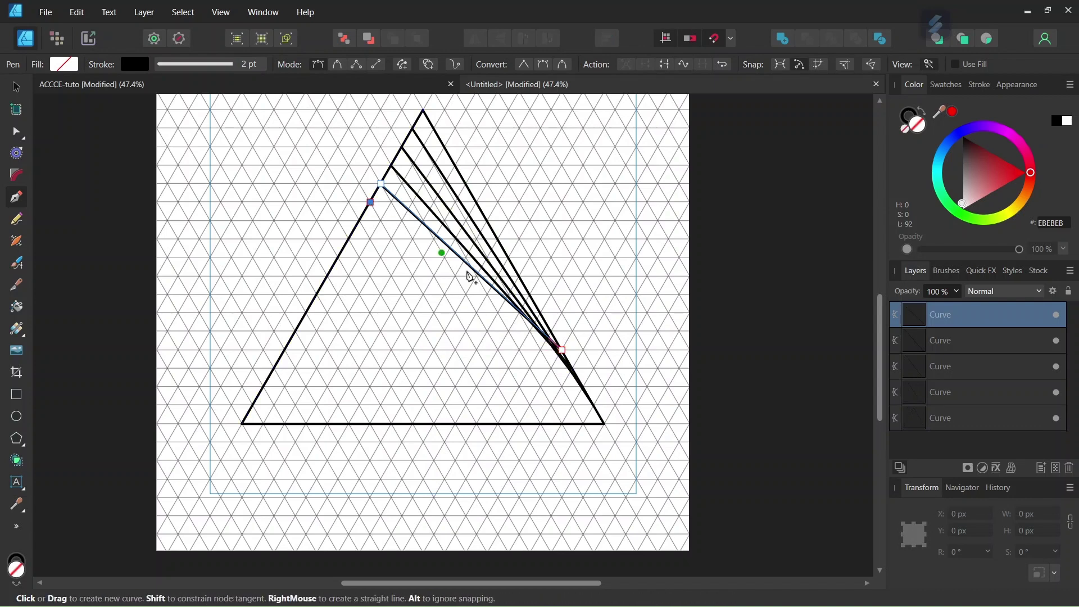
left_click(552, 333)
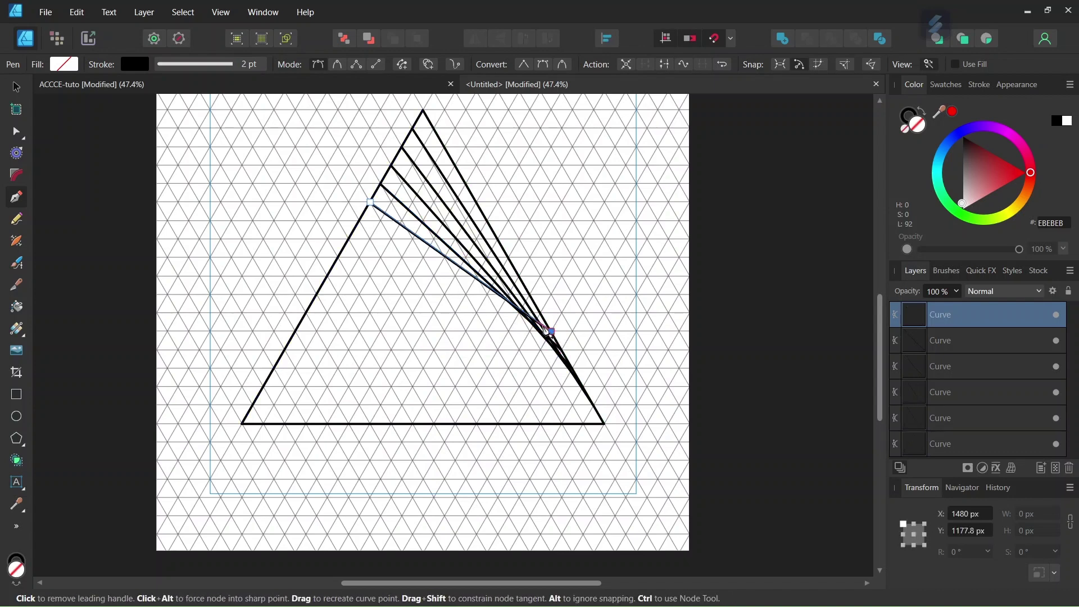
left_click(359, 220)
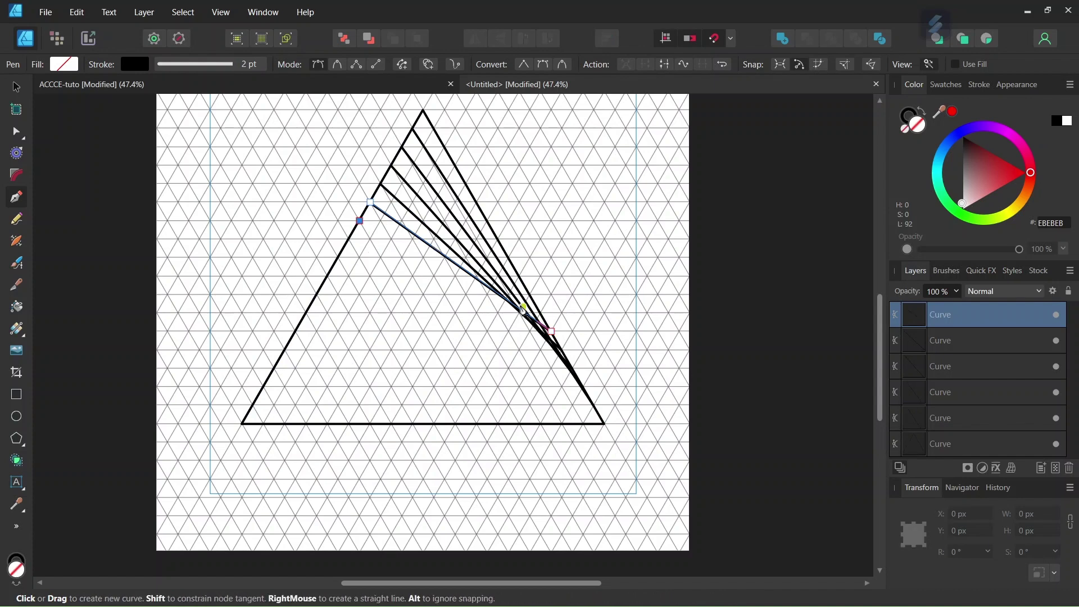
left_click(541, 312)
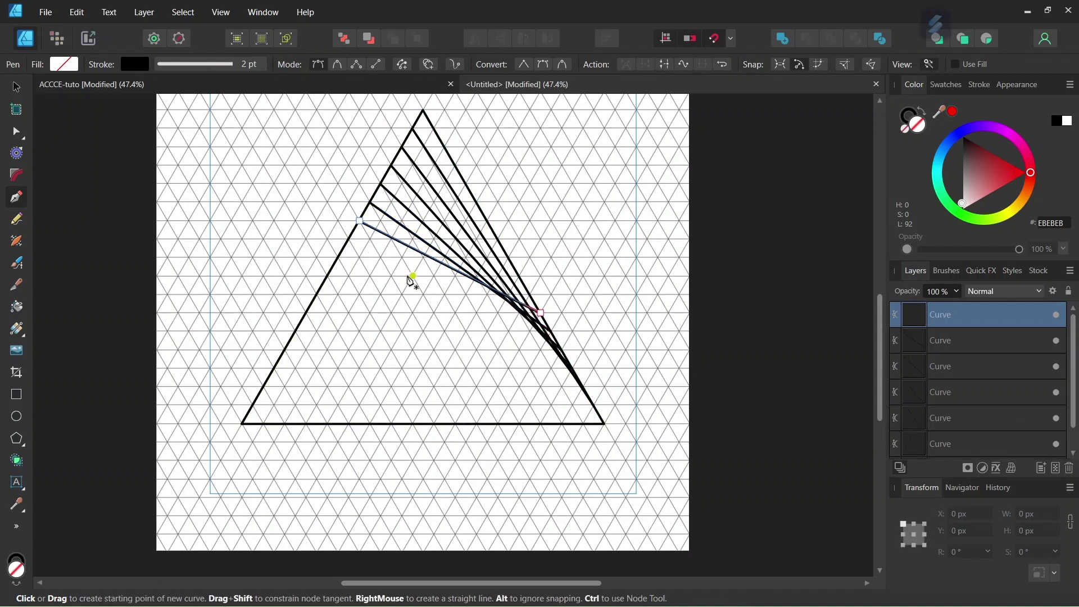
left_click(349, 239)
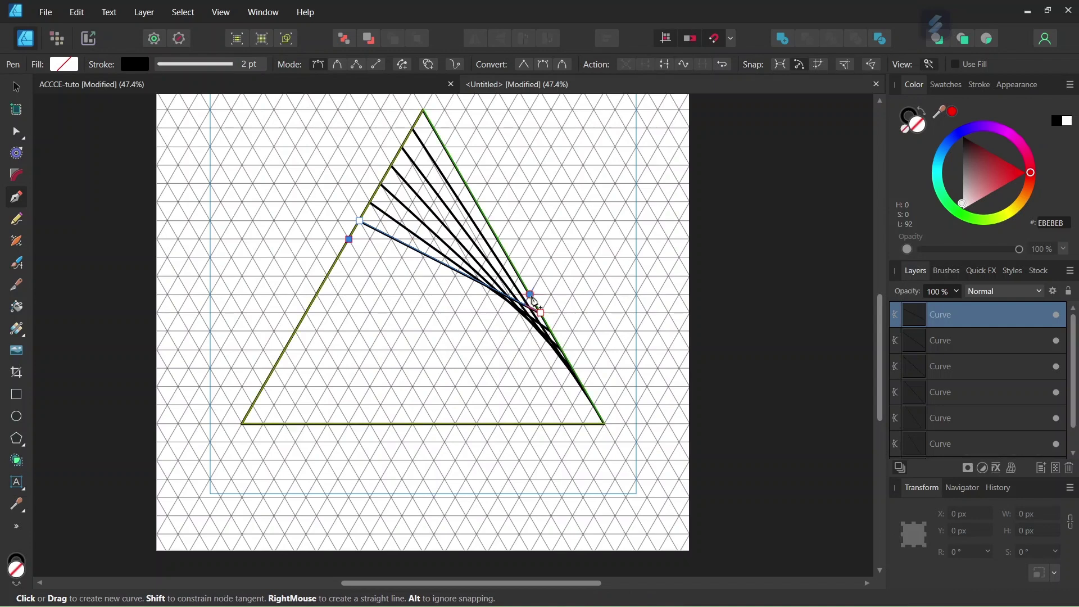
left_click(530, 293)
key("Escape")
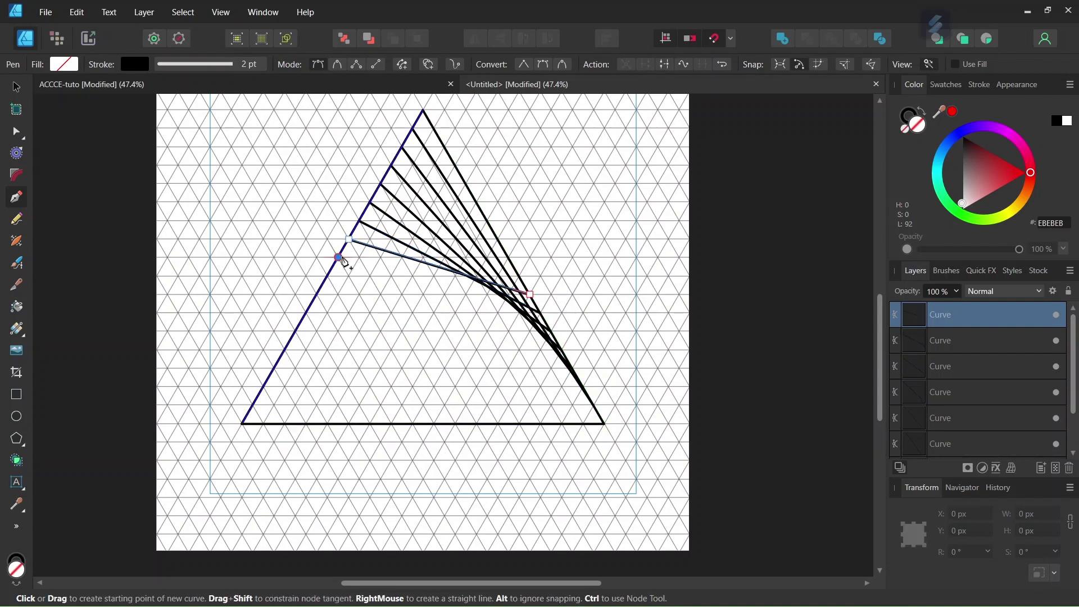
left_click(338, 257)
left_click(519, 275)
key("Escape")
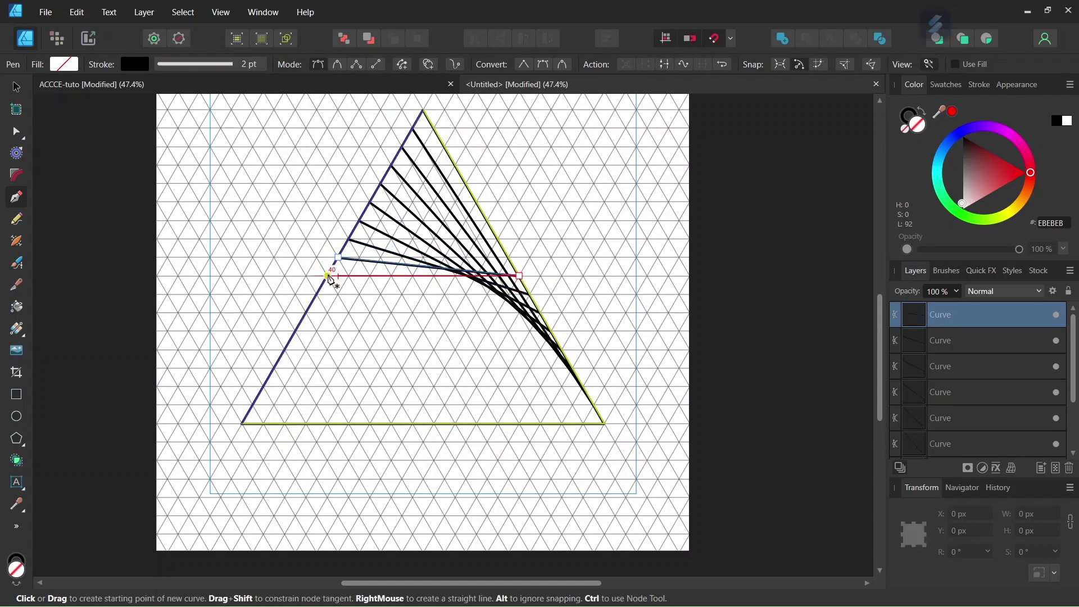
left_click(329, 275)
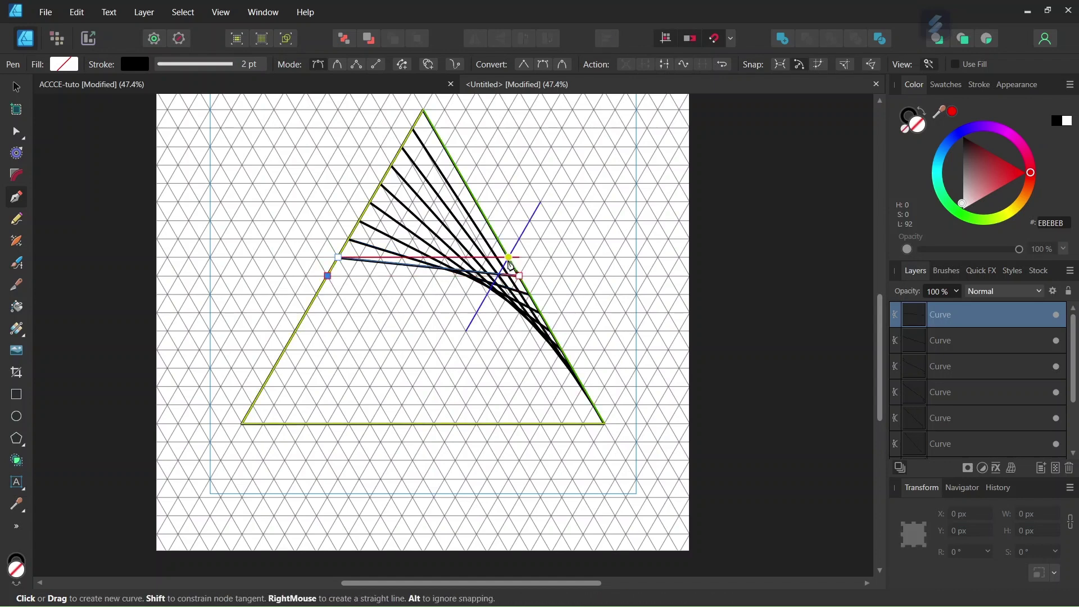
left_click(509, 258)
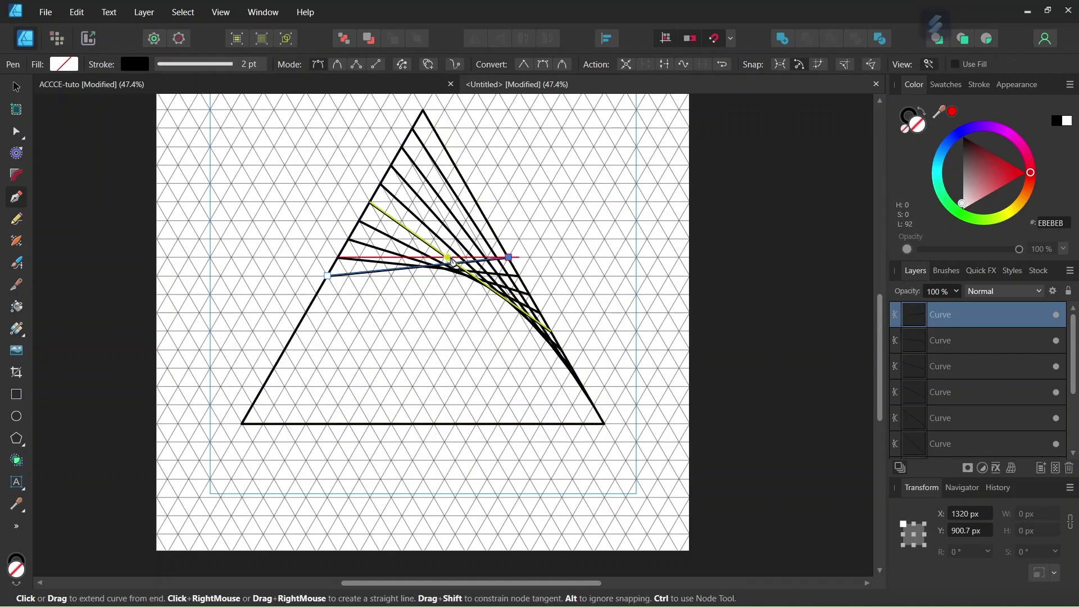
key("Escape")
Add the remaining lines, the last running from near the bottom-left corner to just below the apex.
left_click(317, 294)
left_click(498, 238)
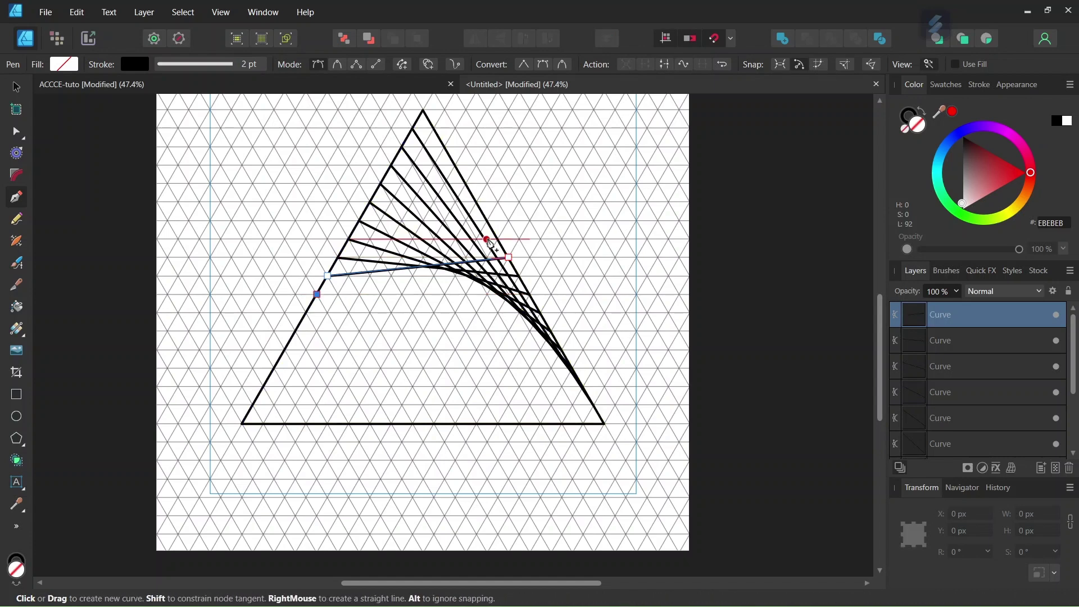
key("Escape")
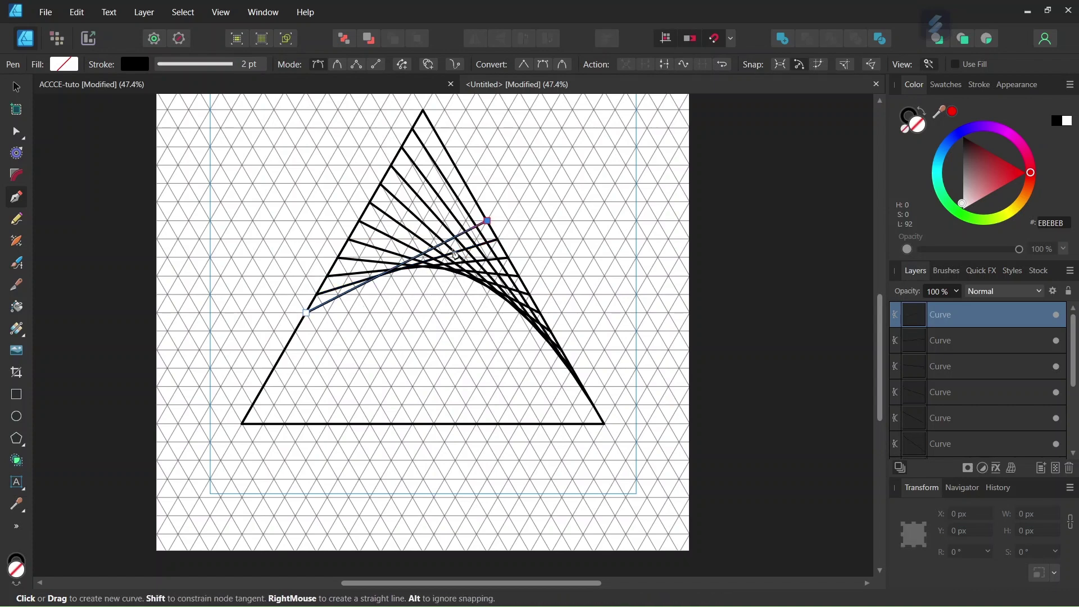
left_click(306, 313)
left_click(488, 220)
key("Escape")
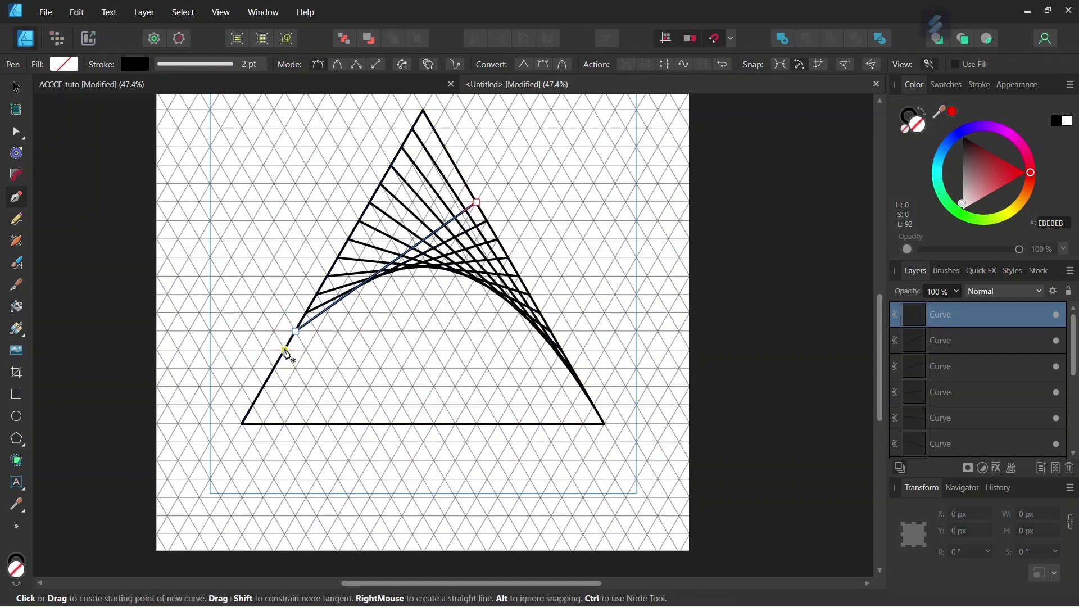
left_click(273, 369)
left_click(455, 165)
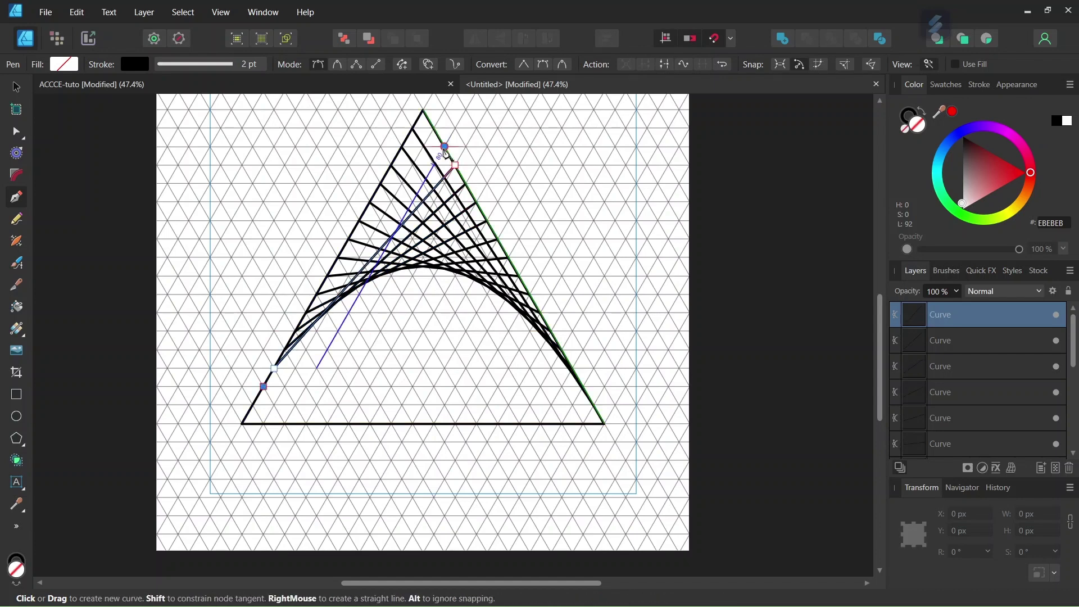
left_click(264, 387)
left_click(445, 147)
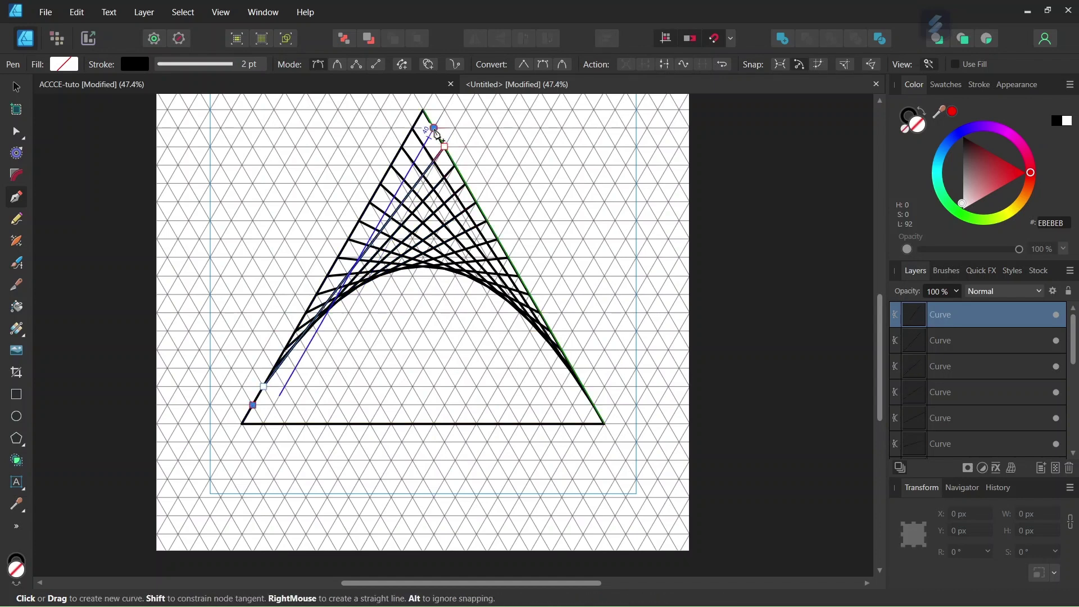
scroll(416, 214, "down", 1)
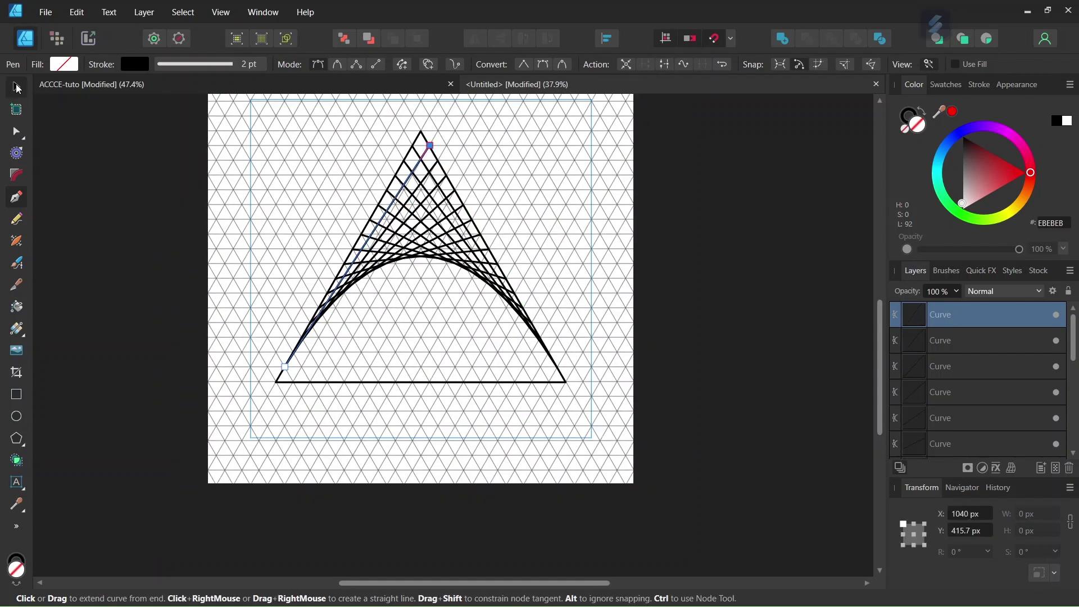
left_click(18, 88)
scroll(955, 393, "down", 5)
Hide the triangle outline layer and turn off the background grid.
left_click(946, 439)
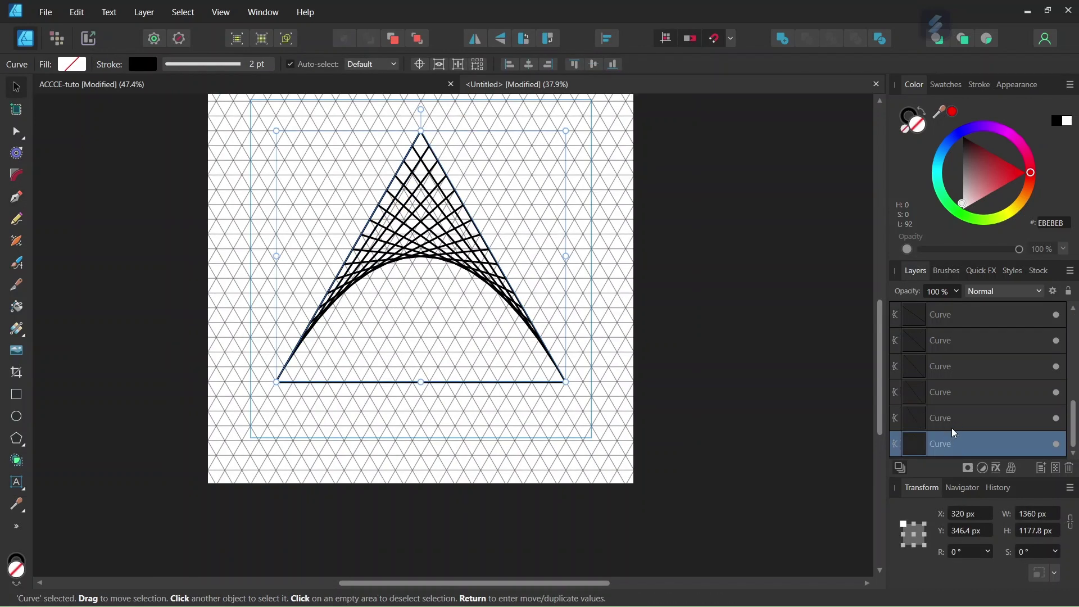
left_click(1056, 444)
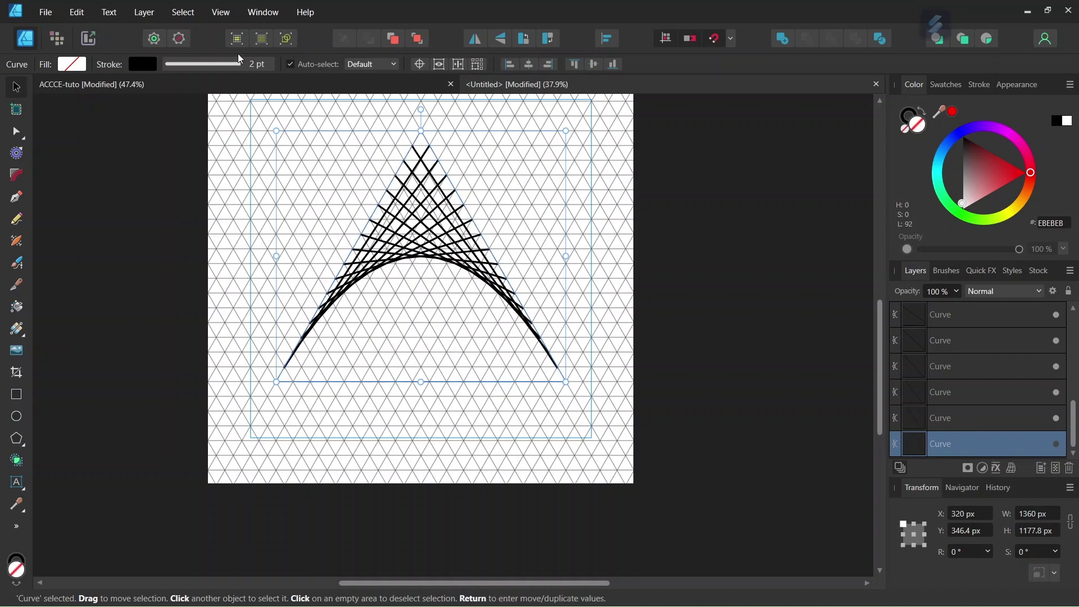
left_click(222, 16)
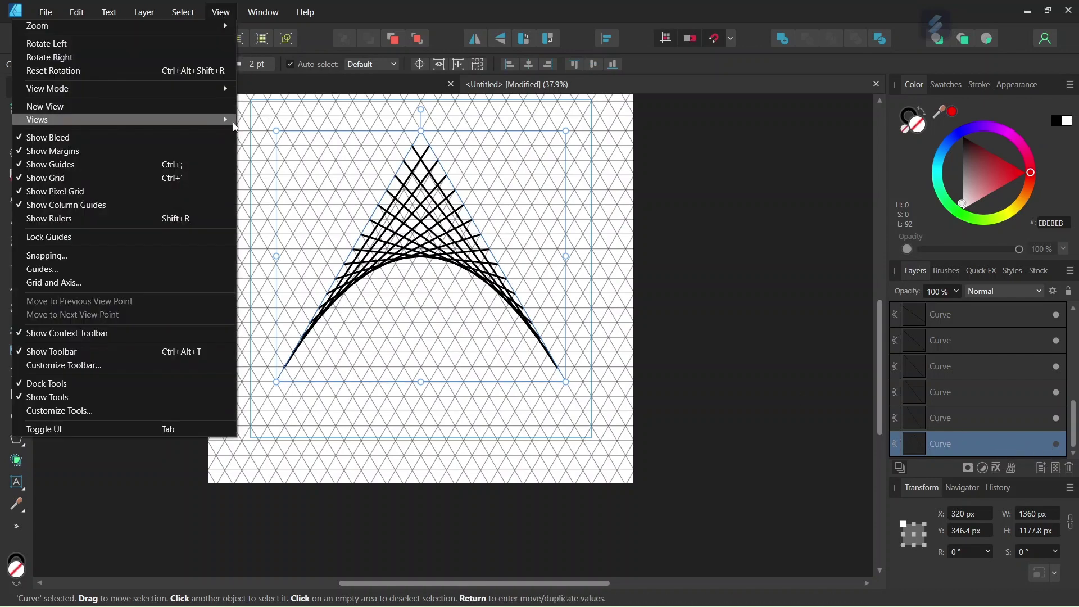
left_click(183, 179)
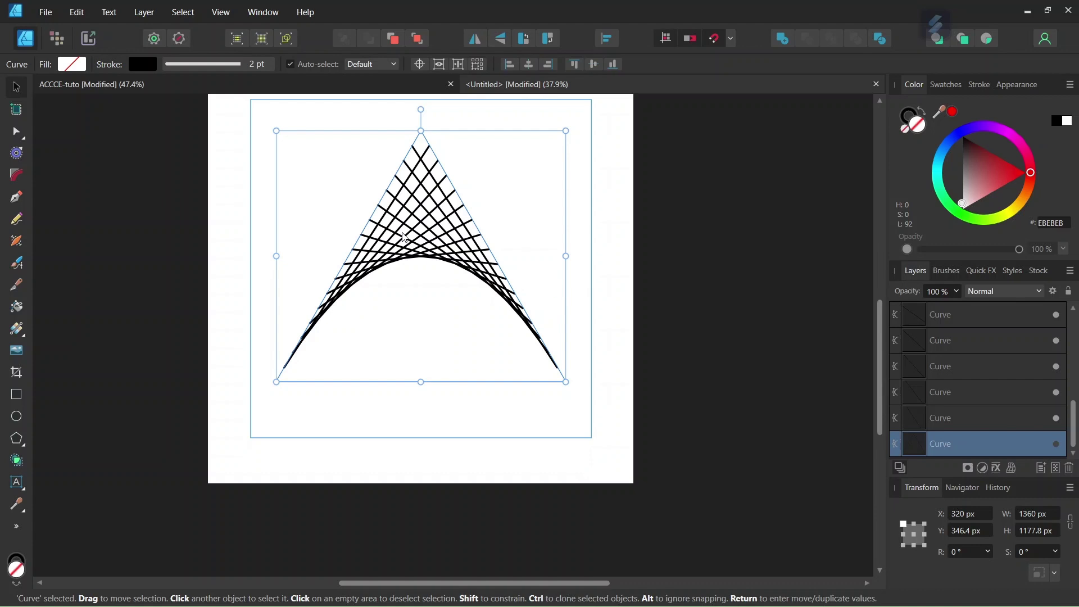
Invert the selection to the 16 line curves and move them down about 25 px.
key("ctrl+shift+i")
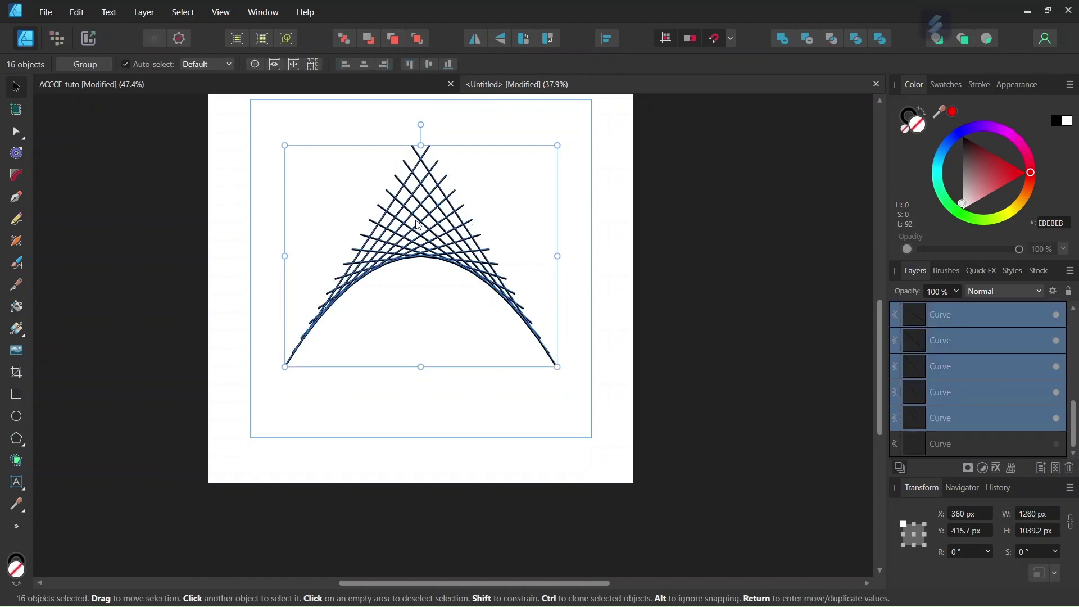
left_click_drag(418, 225, 419, 239)
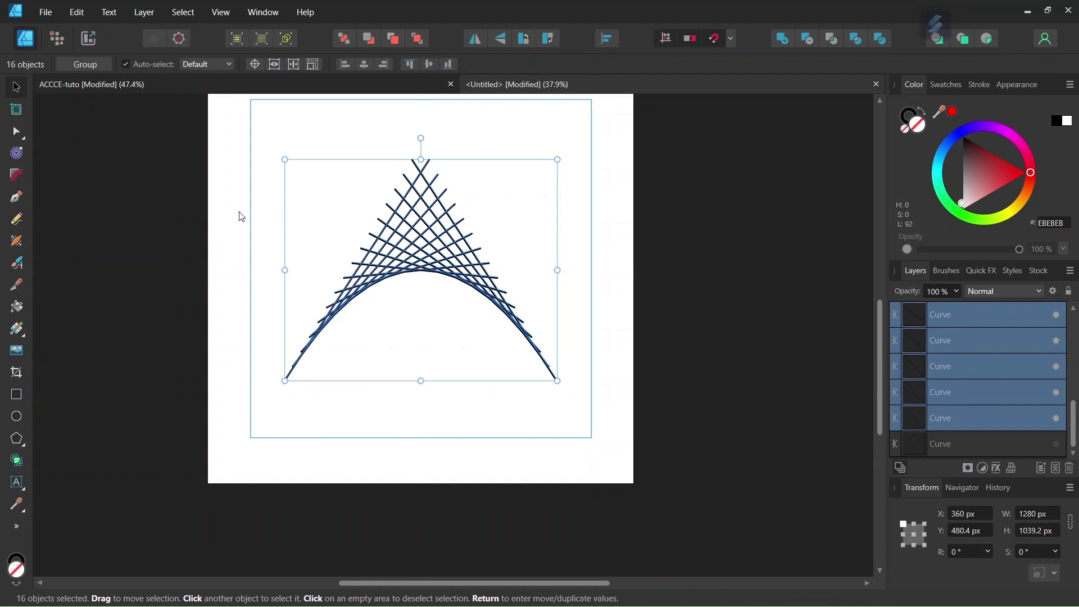
left_click(189, 214)
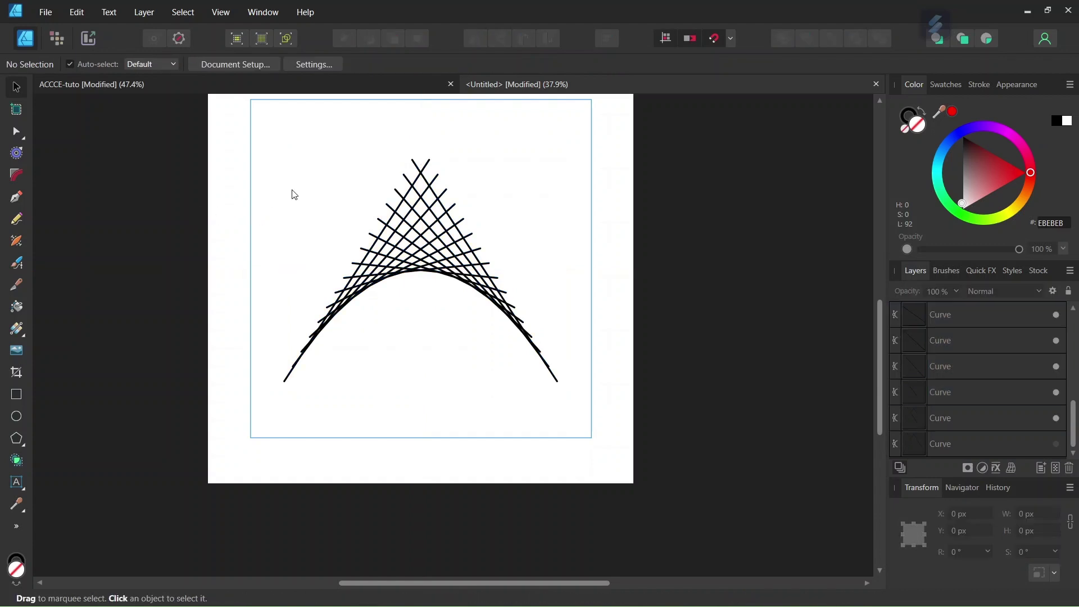
scroll(416, 162, "up", 2)
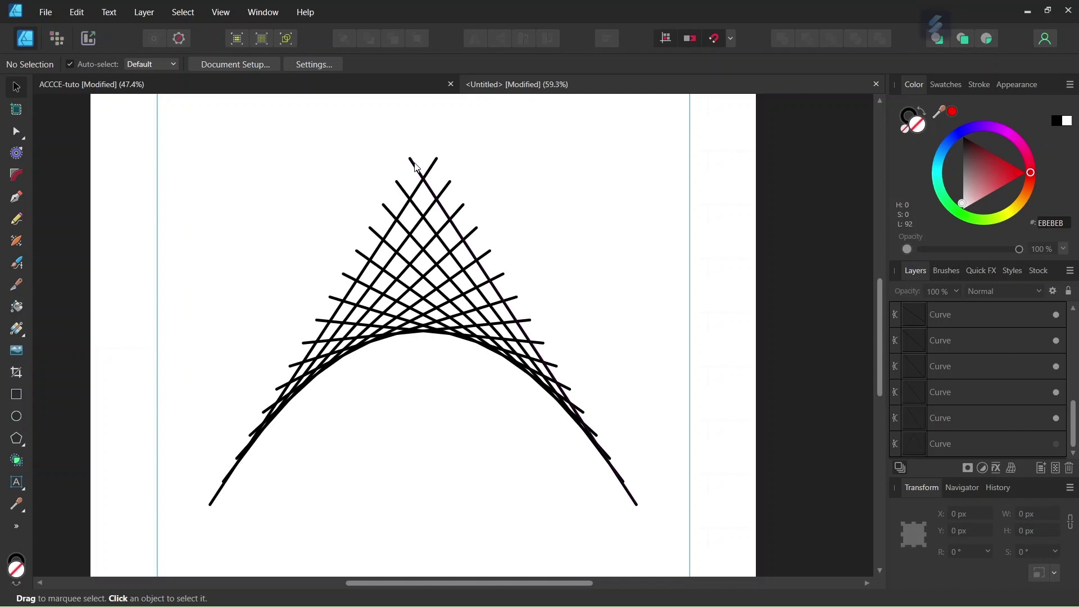
left_click(414, 163)
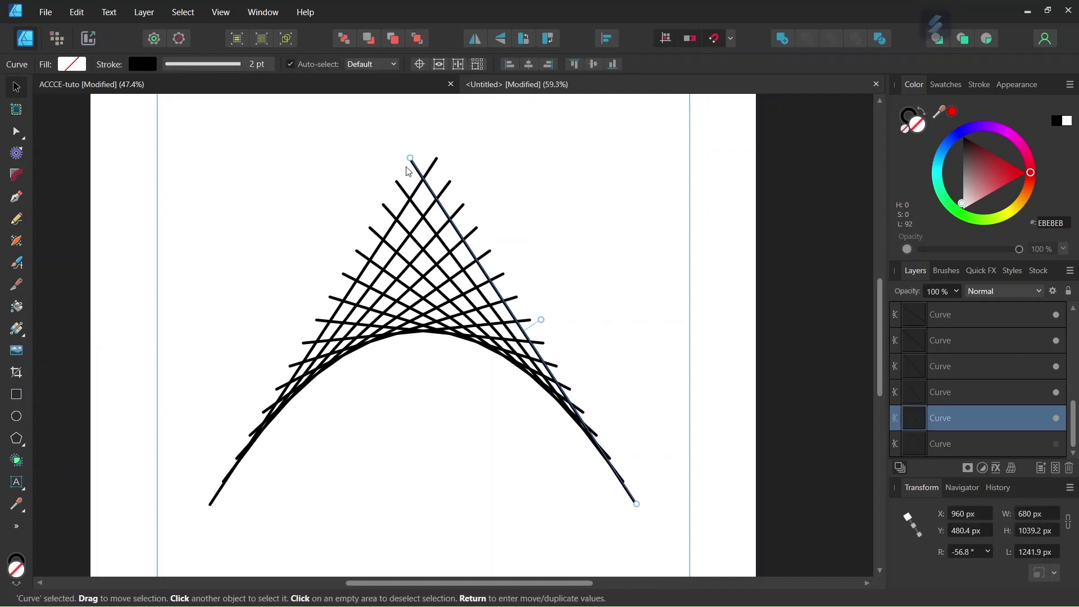
Stroke the rightmost line blue 185DC3 and its left neighbour green 1DBC69.
left_click(904, 130)
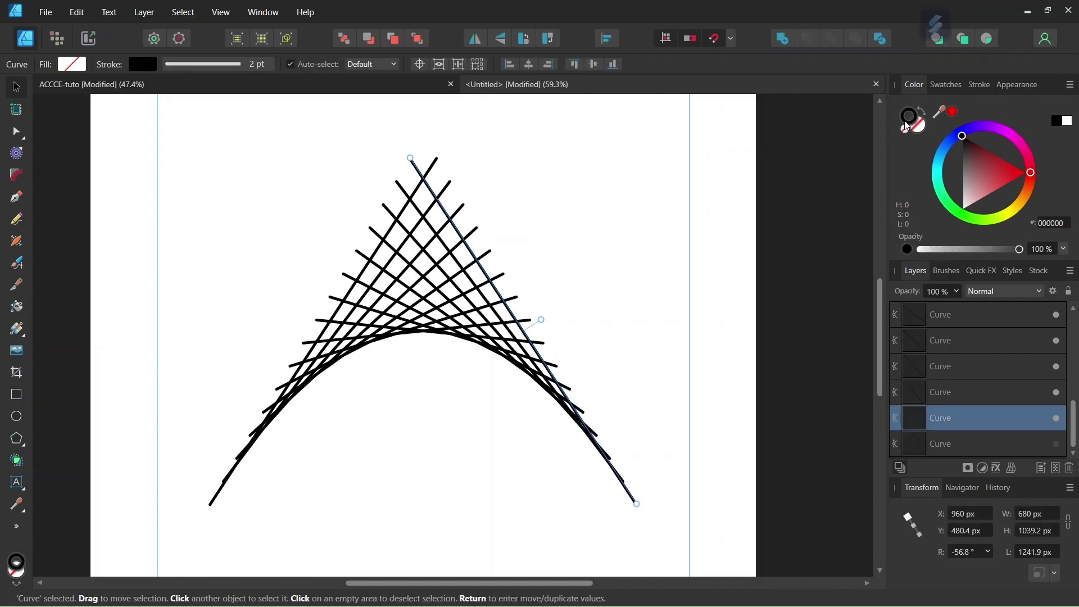
left_click(1055, 224)
type("185DC3")
key("Return")
left_click(391, 180)
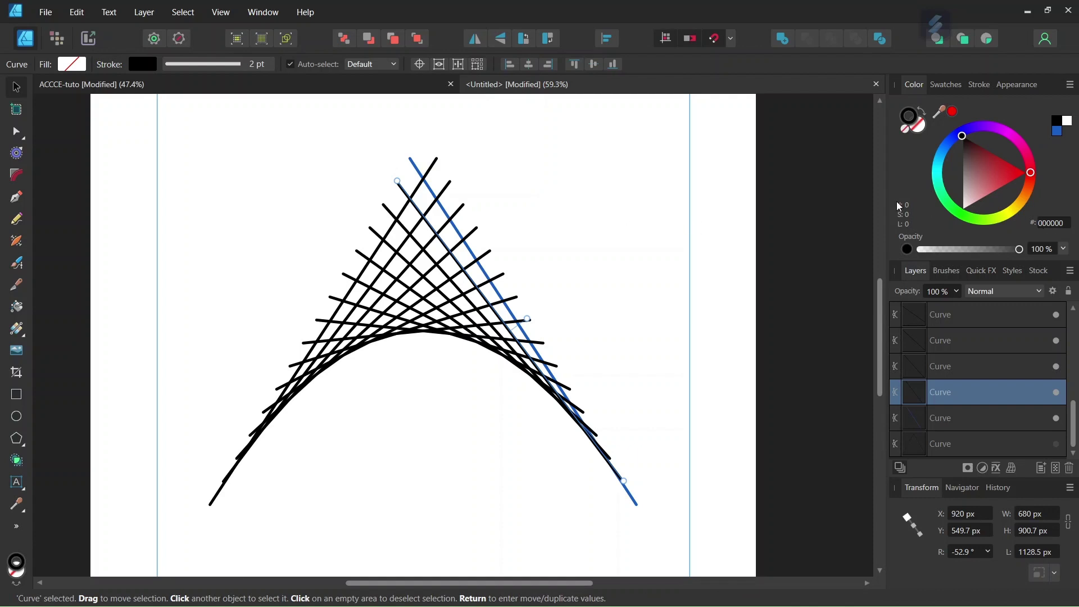
left_click(1052, 223)
type("1DBC69")
key("Return")
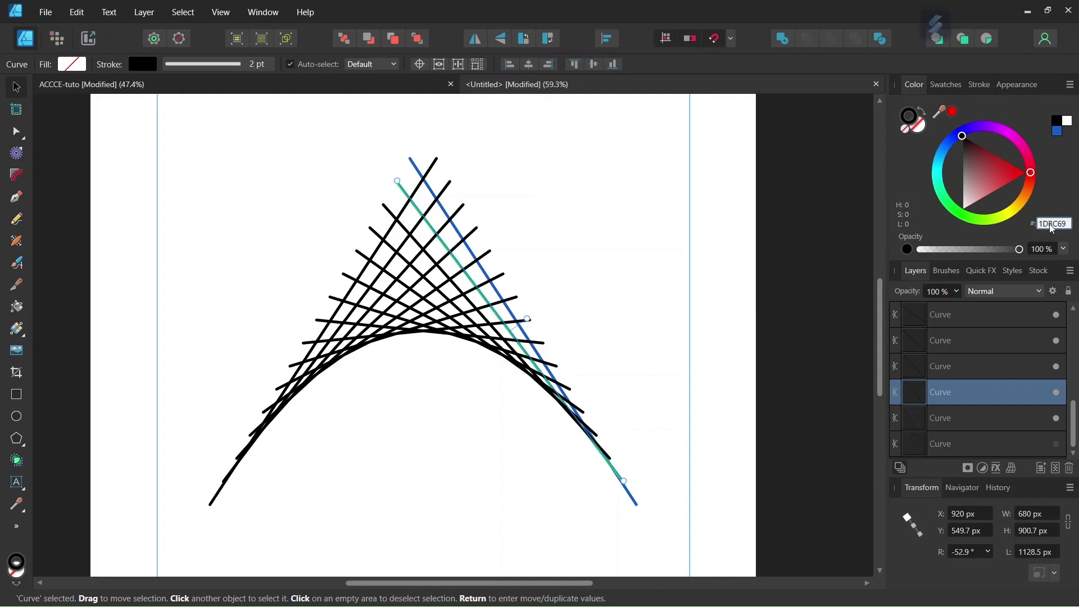
Stroke the next two lines red EF1524 and orange F89328.
left_click(393, 214)
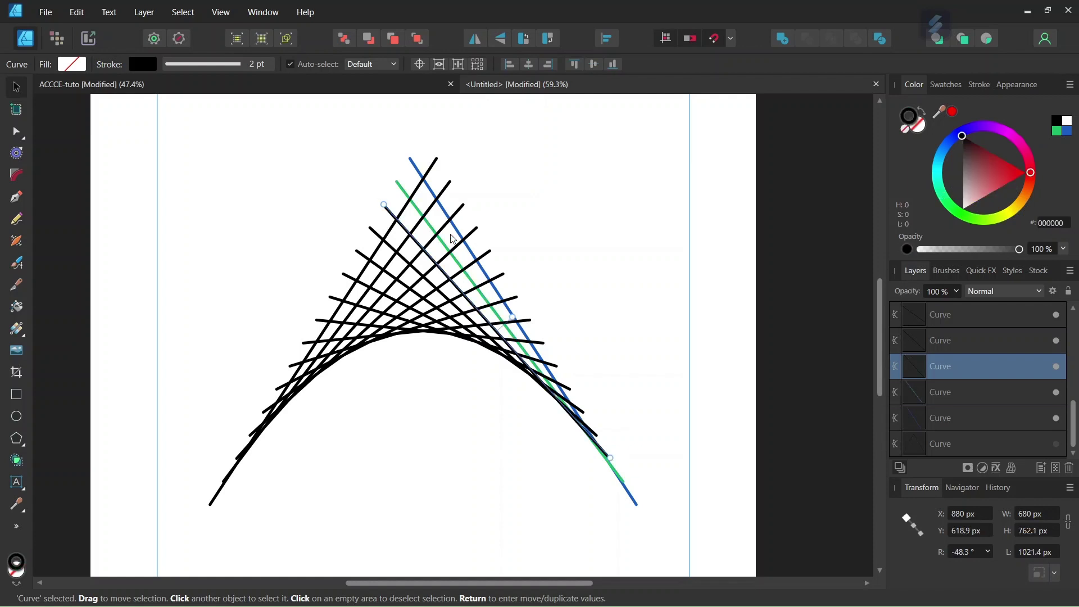
left_click(1061, 225)
type("EF1524")
key("Return")
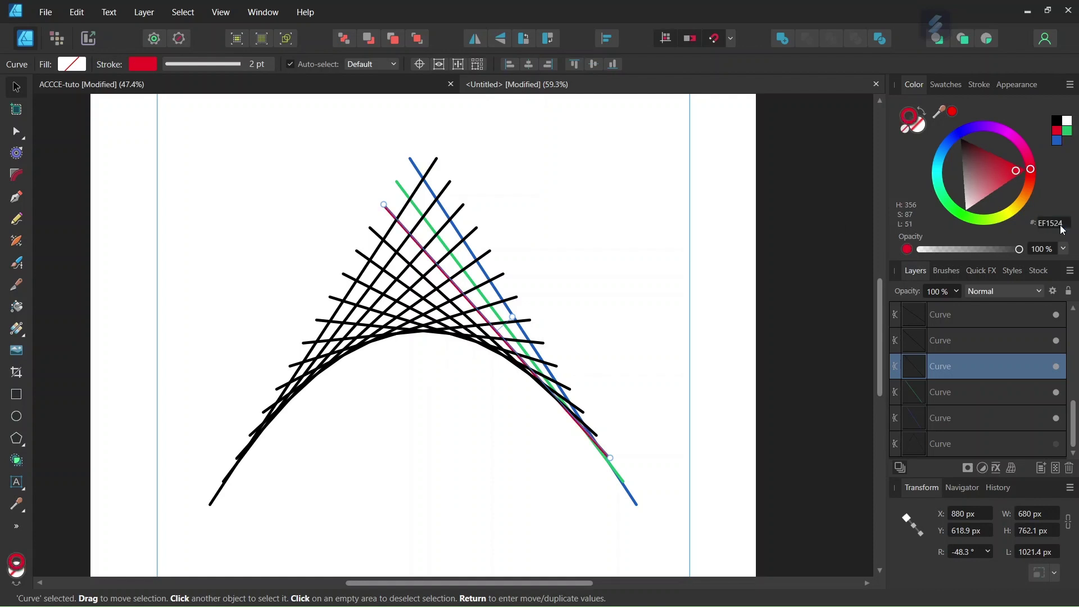
left_click(372, 230)
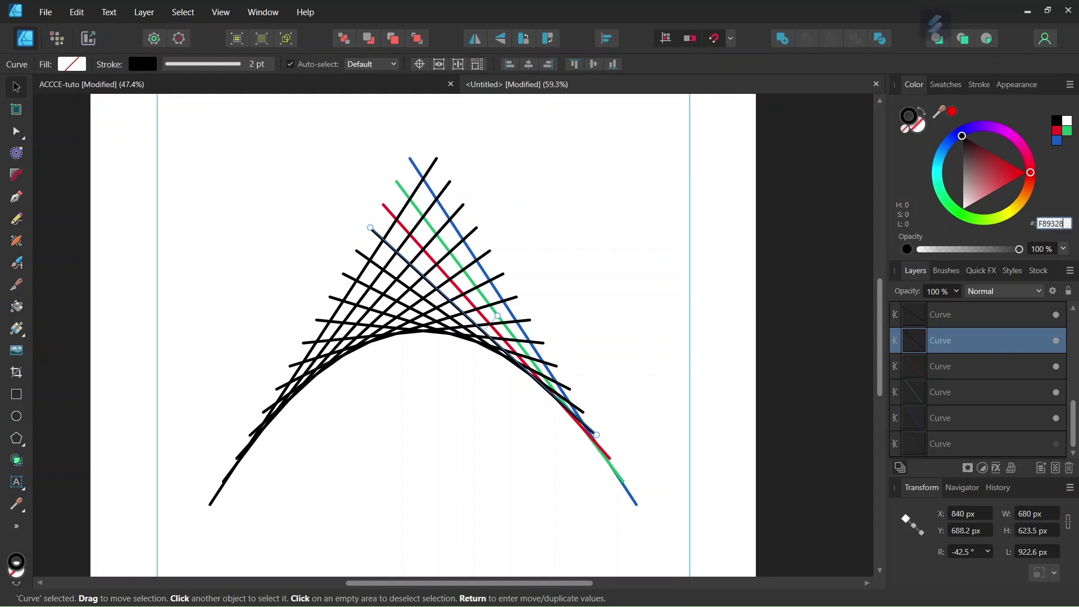
key("Return")
Stroke the next four black crossing lines blue, green, red and orange in turn.
left_click(525, 244)
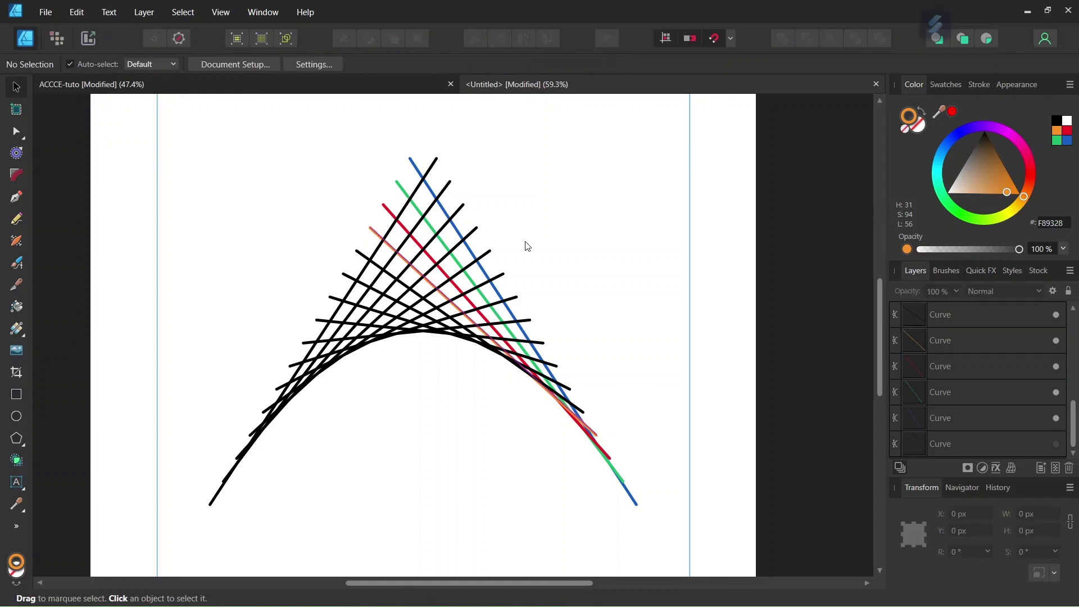
scroll(450, 208, "up", 2)
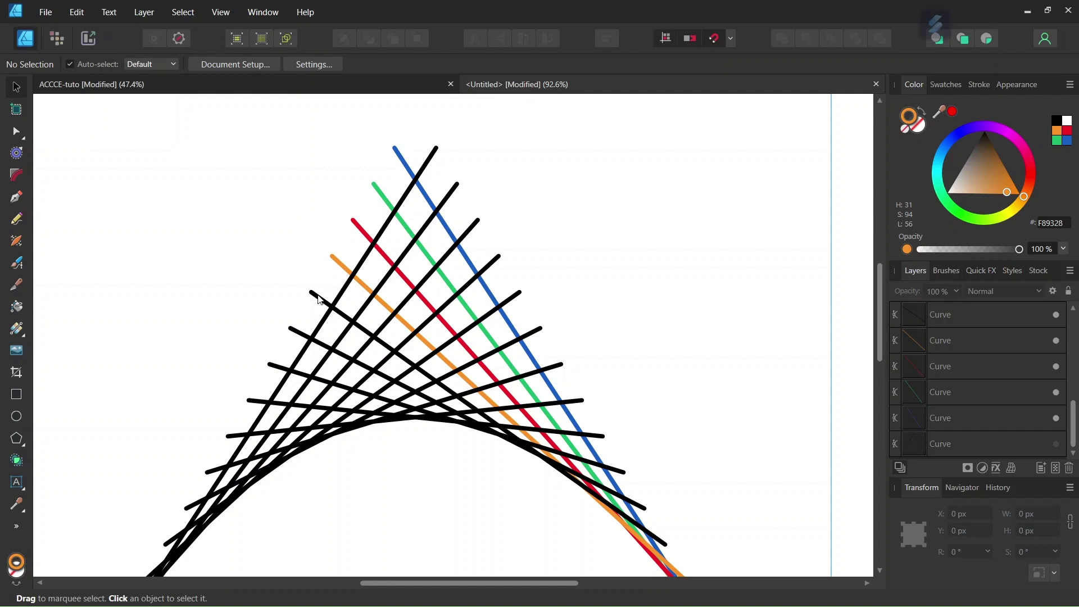
left_click(313, 296)
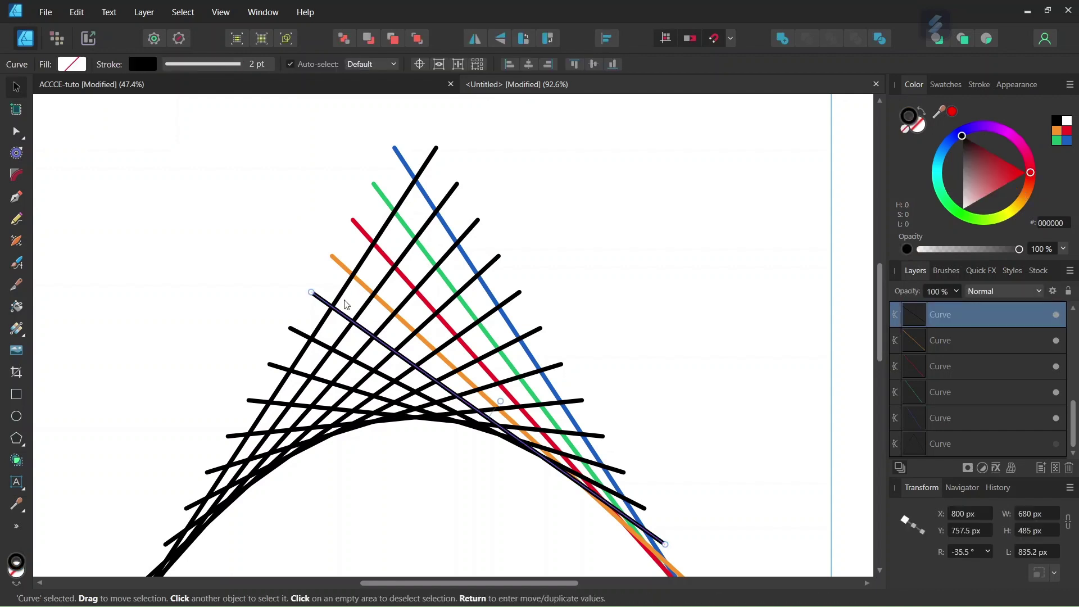
left_click(1067, 140)
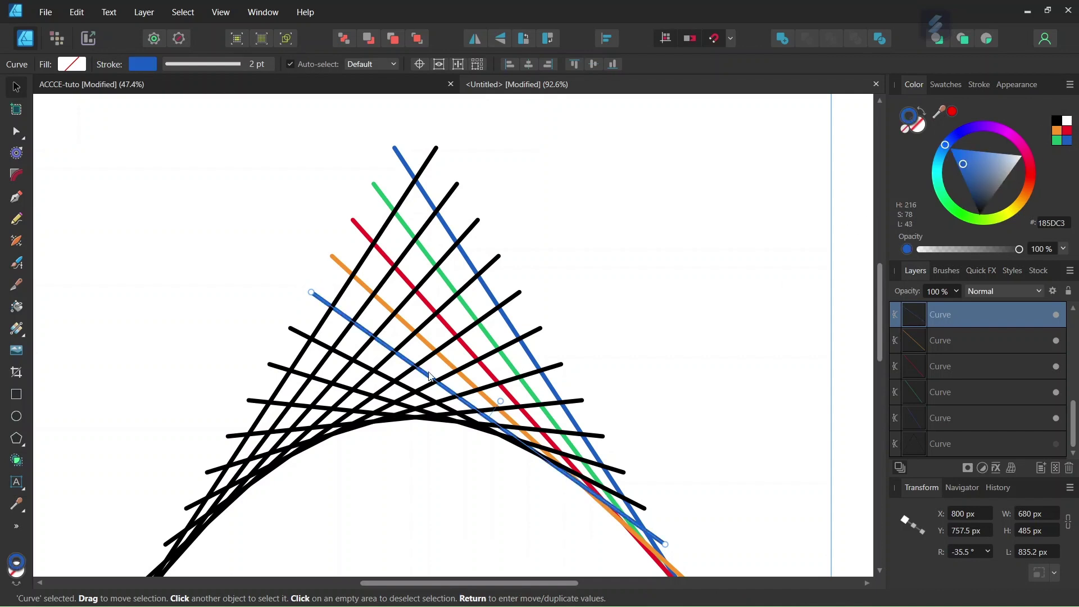
left_click(292, 330)
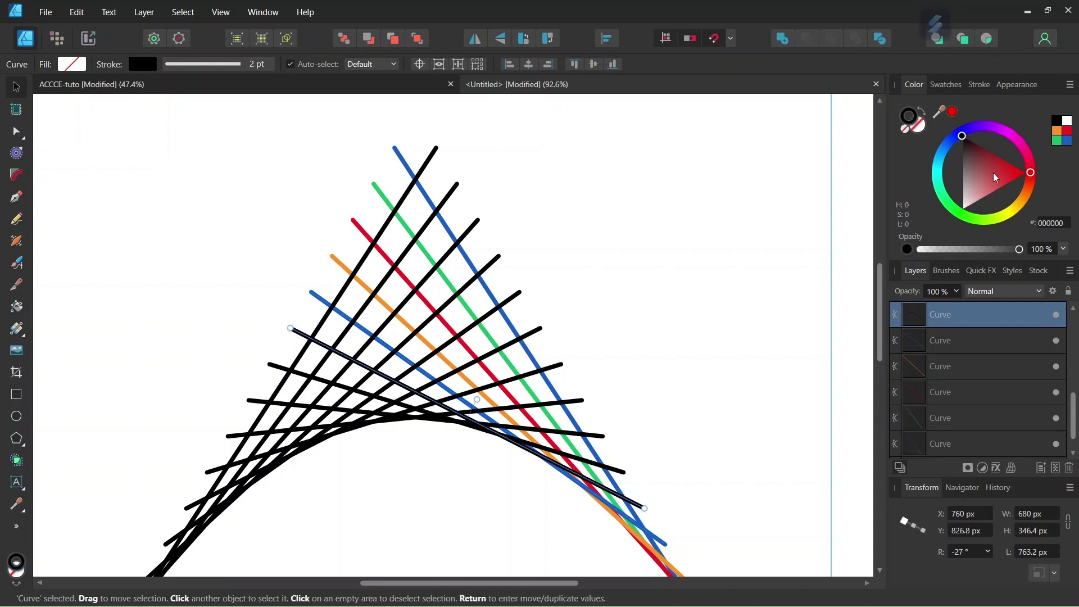
left_click(1054, 142)
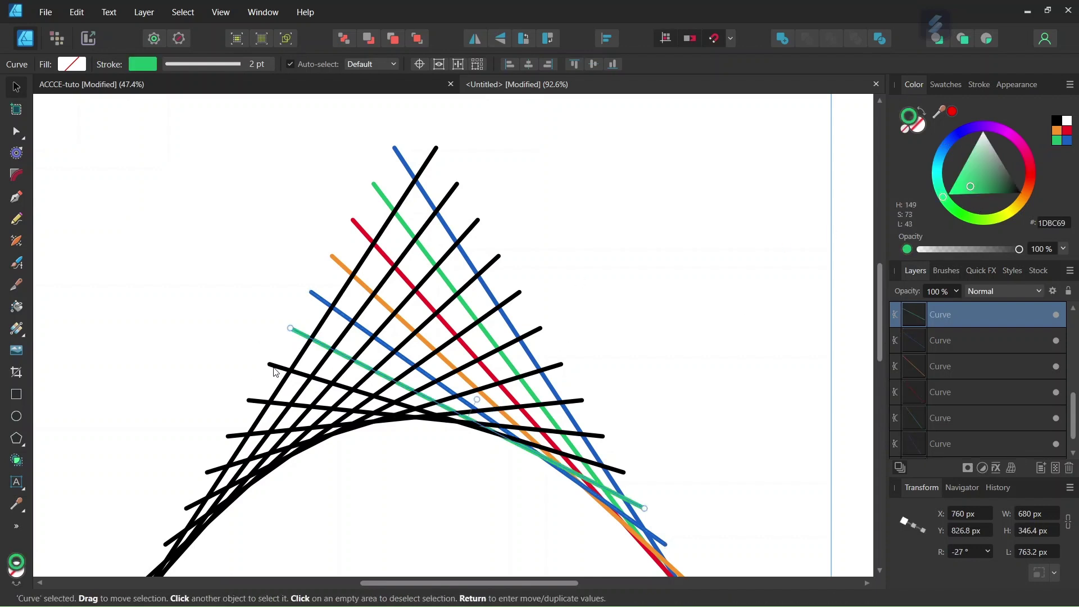
left_click(272, 363)
left_click(1066, 131)
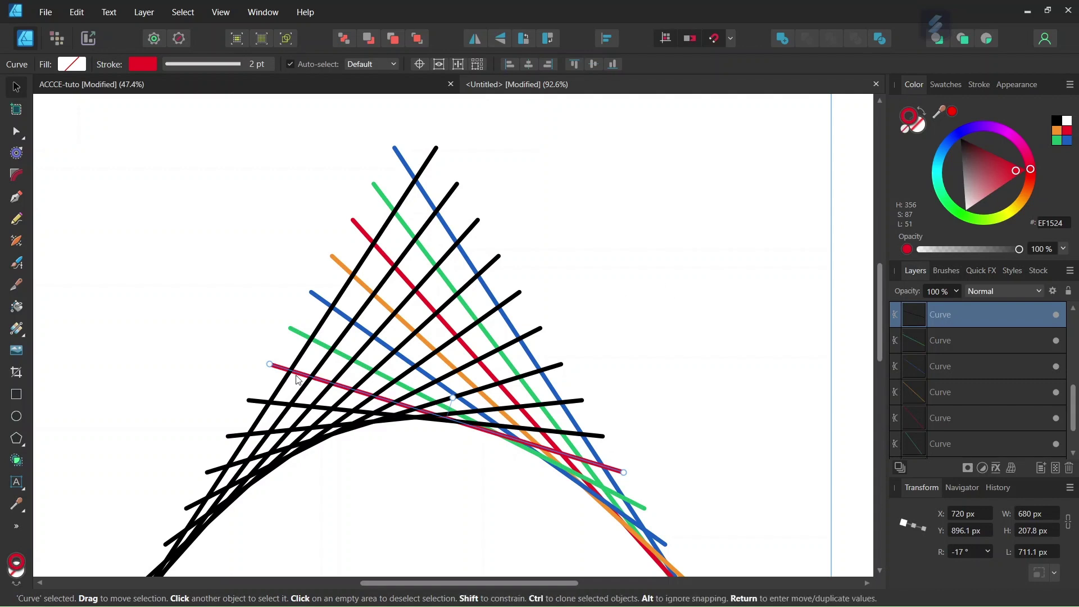
left_click(253, 402)
left_click(1057, 130)
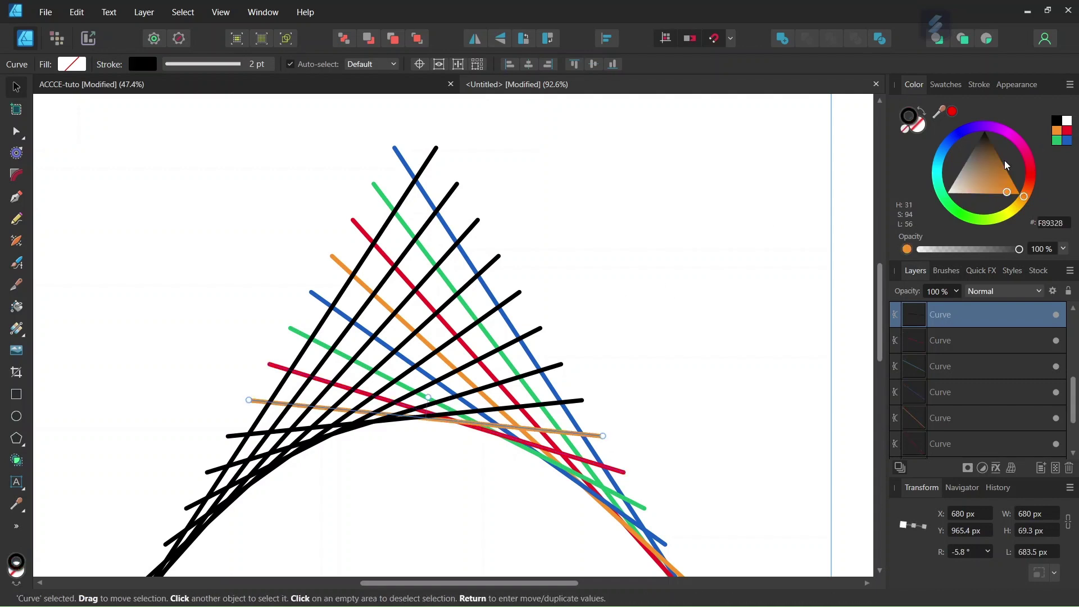
Stroke the following four lines further down blue, green, red and orange.
scroll(449, 337, "down", 2)
left_click(236, 374)
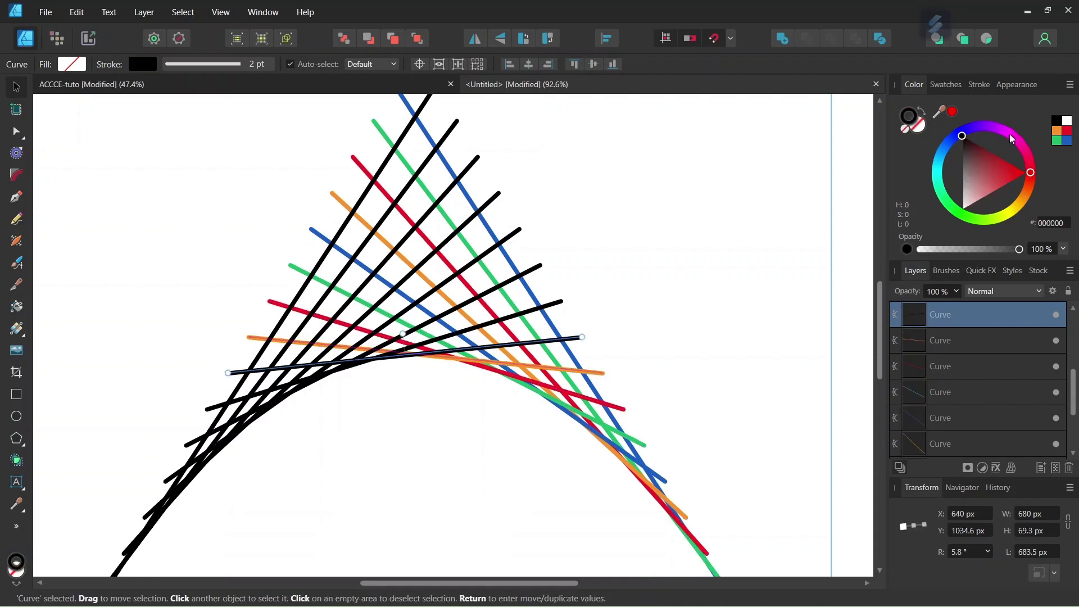
left_click(1066, 141)
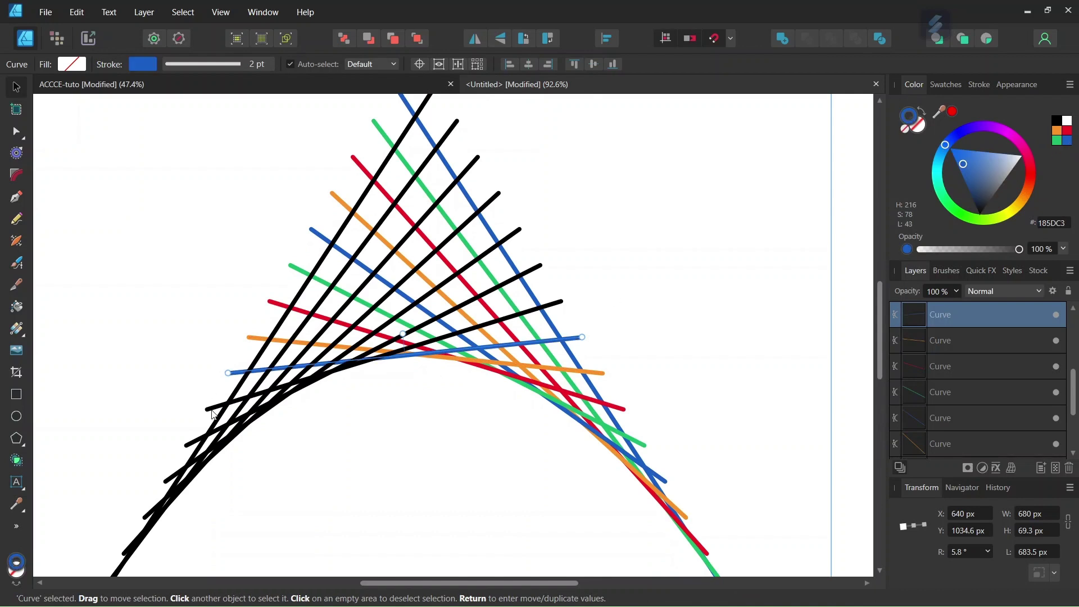
left_click(266, 407)
left_click(1056, 140)
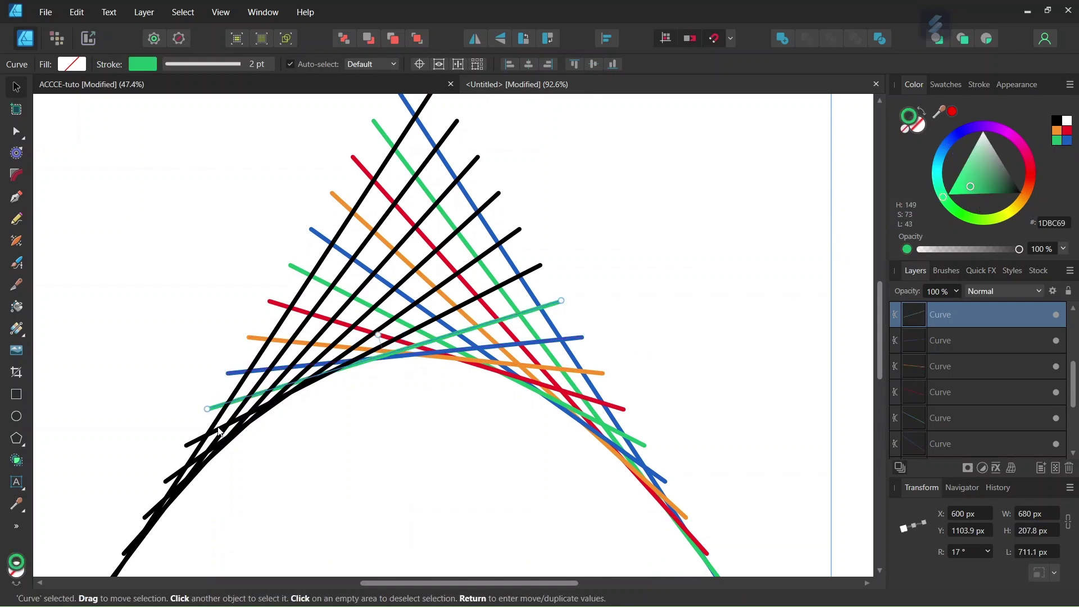
left_click(201, 445)
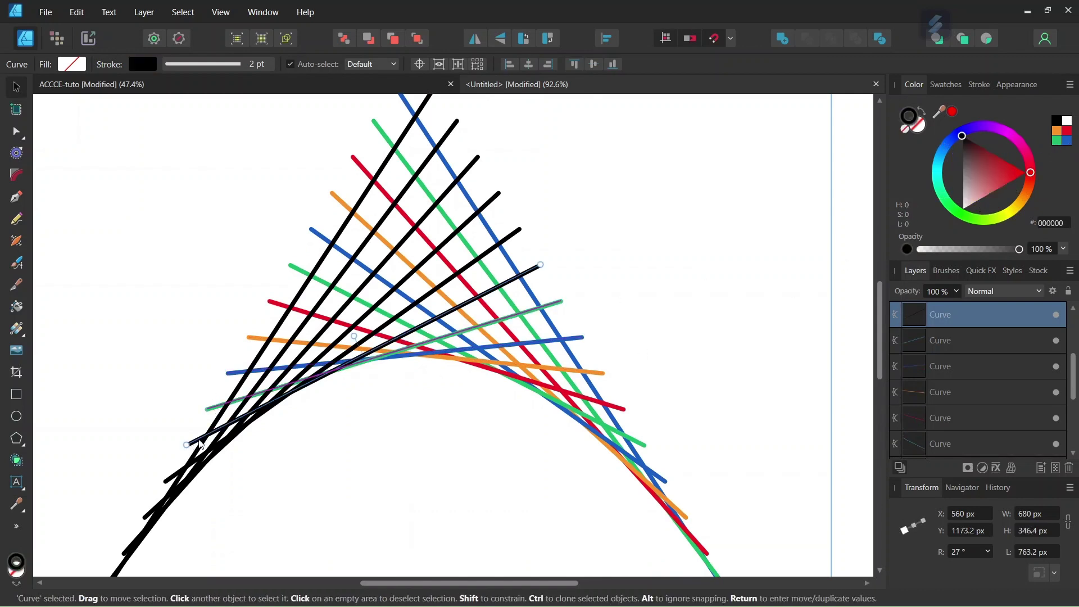
left_click(1066, 131)
left_click(168, 481)
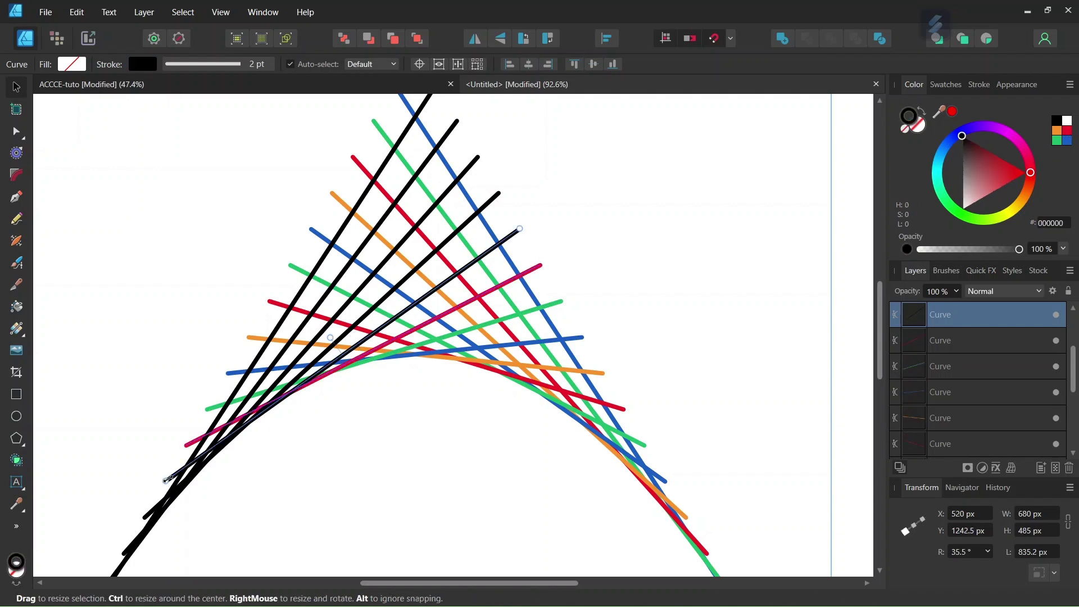
left_click(1056, 130)
Color the last remaining black lines blue, green, red and orange, then fit the page in view.
scroll(337, 354, "down", 3)
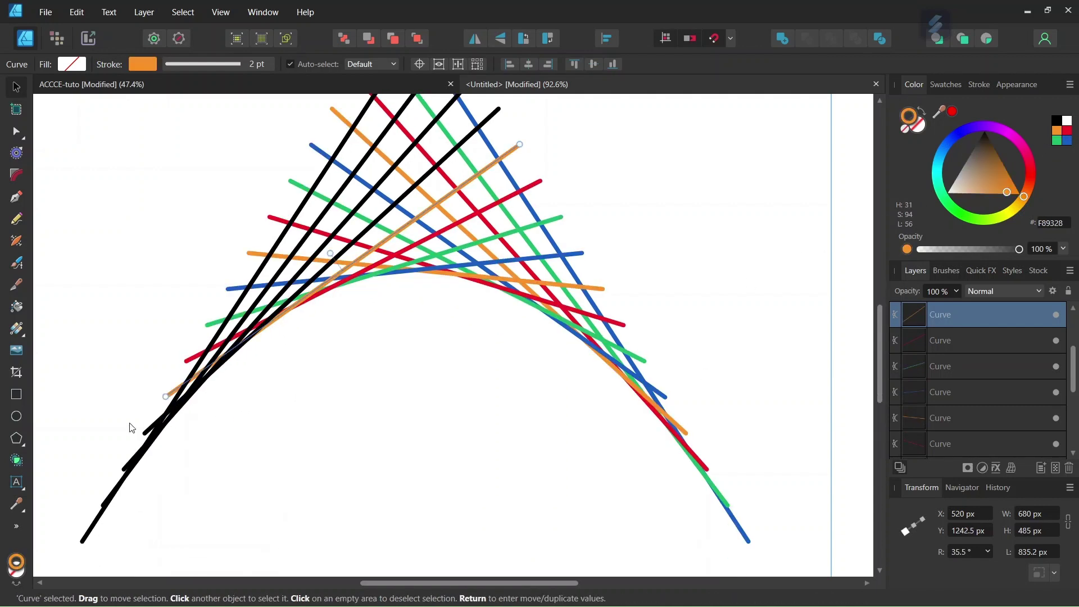
left_click(146, 433)
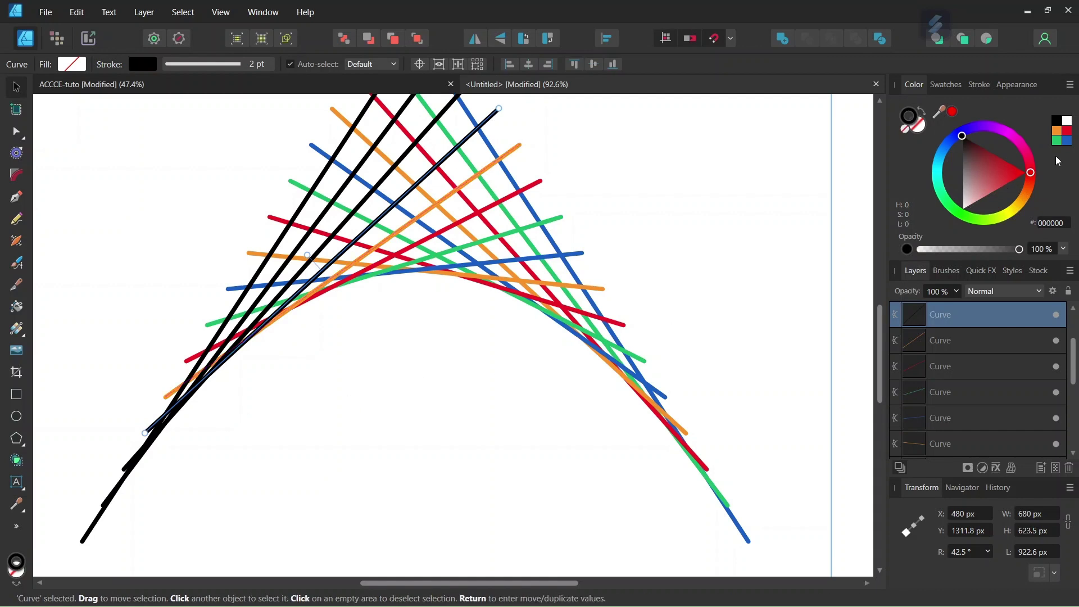
left_click(1063, 139)
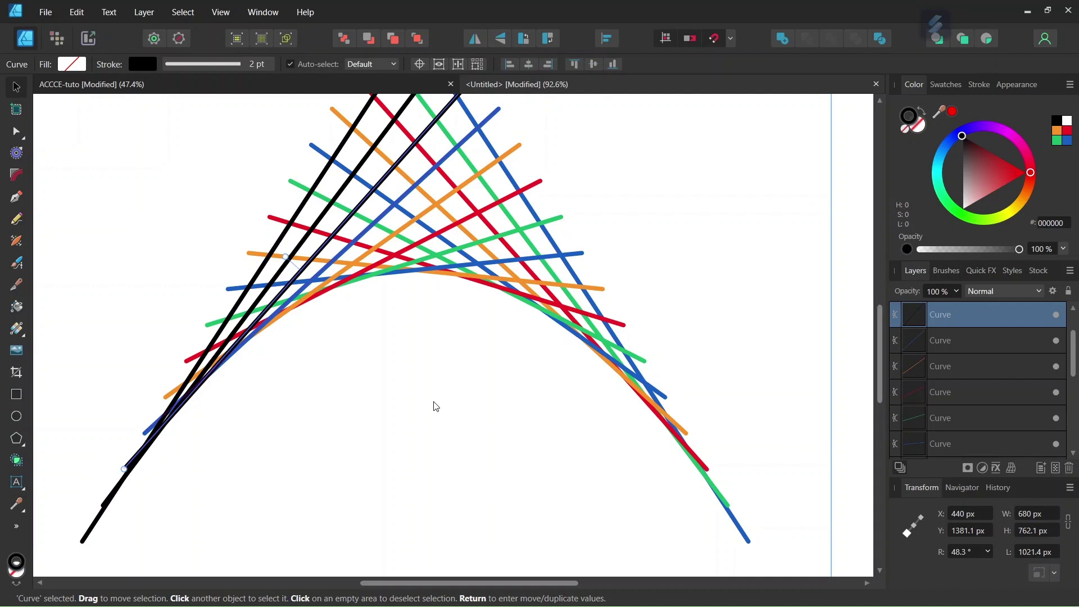
left_click(1054, 143)
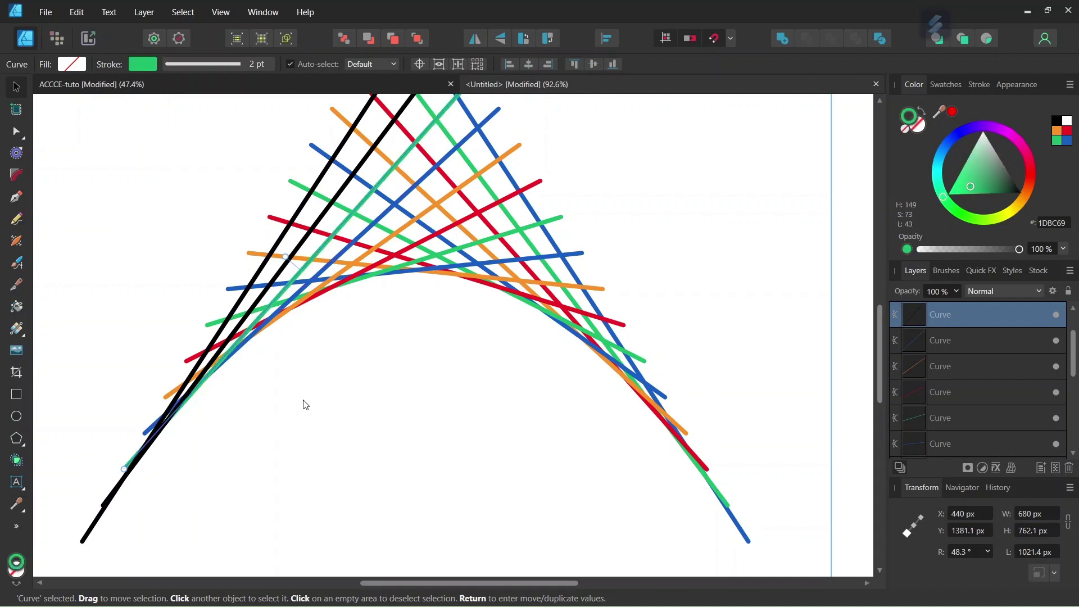
left_click(102, 502)
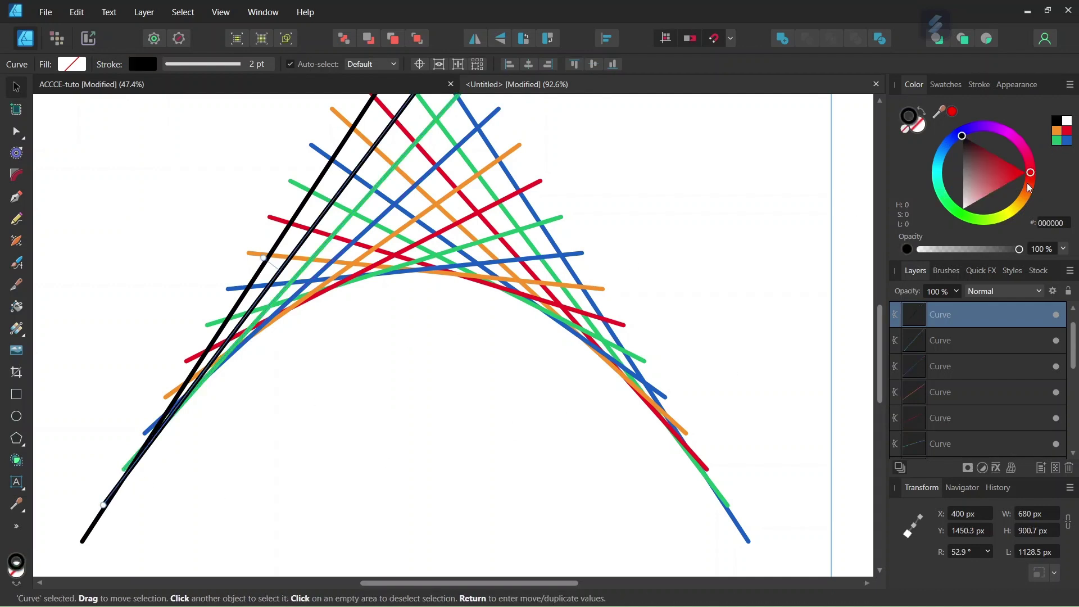
left_click(1068, 131)
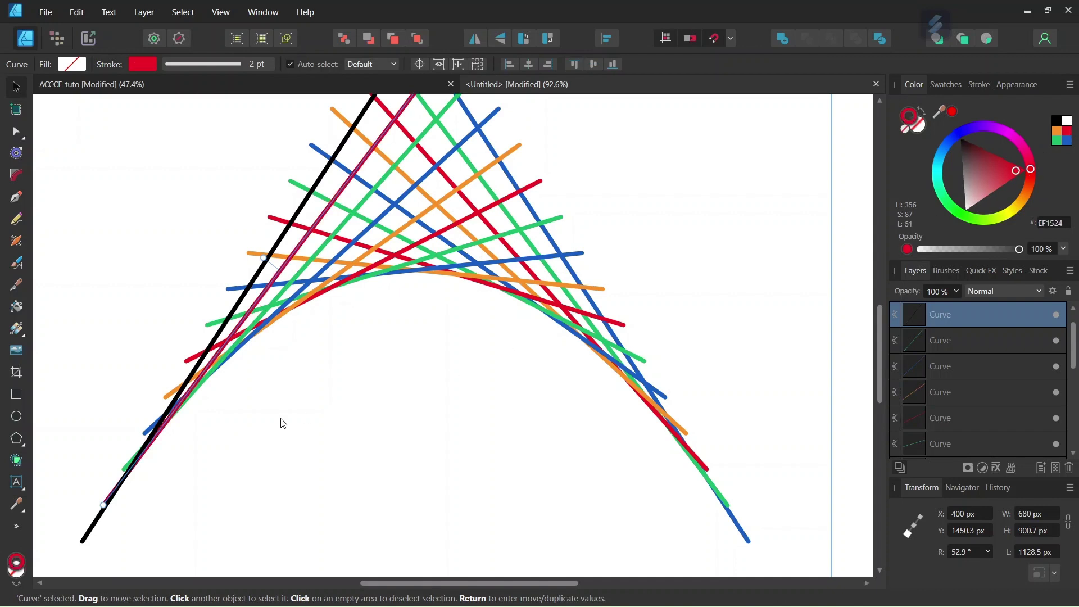
left_click(90, 539)
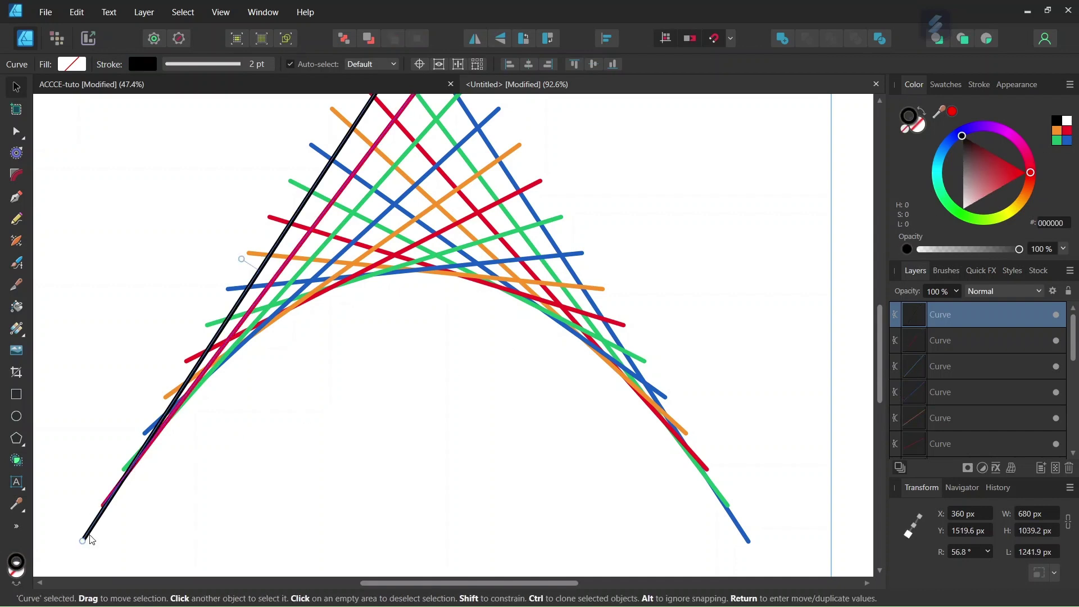
left_click(1057, 130)
key("ctrl+0")
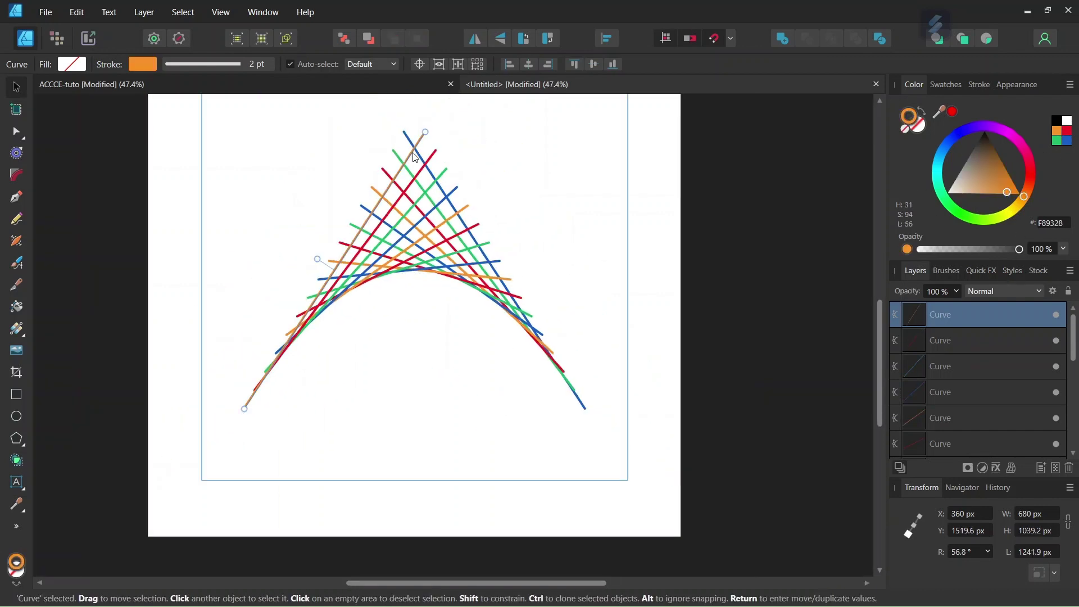
scroll(386, 156, "up", 2)
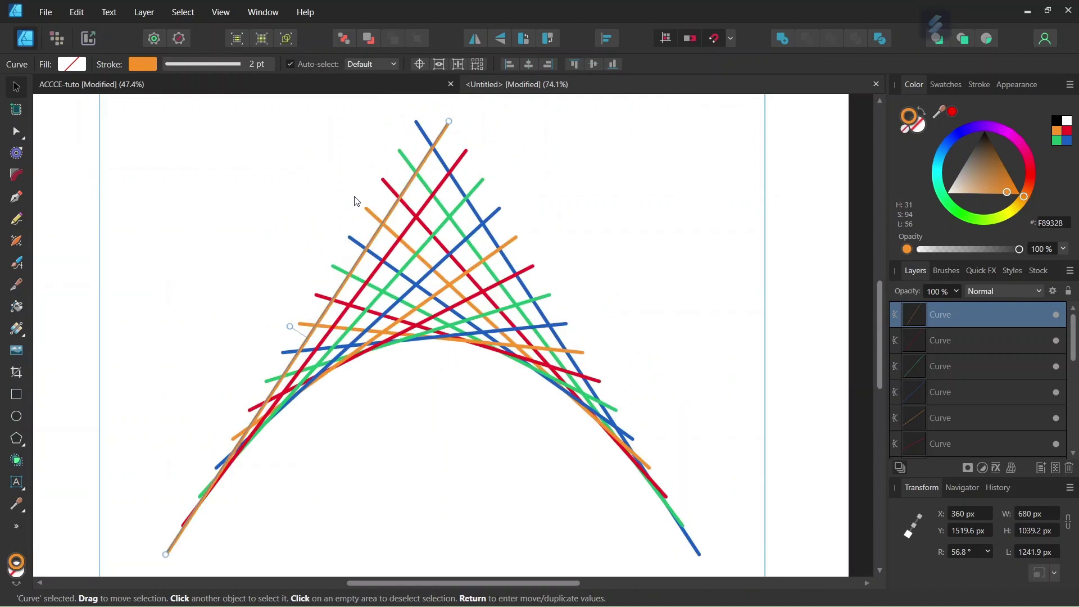
left_click(204, 253)
scroll(204, 253, "down", 1)
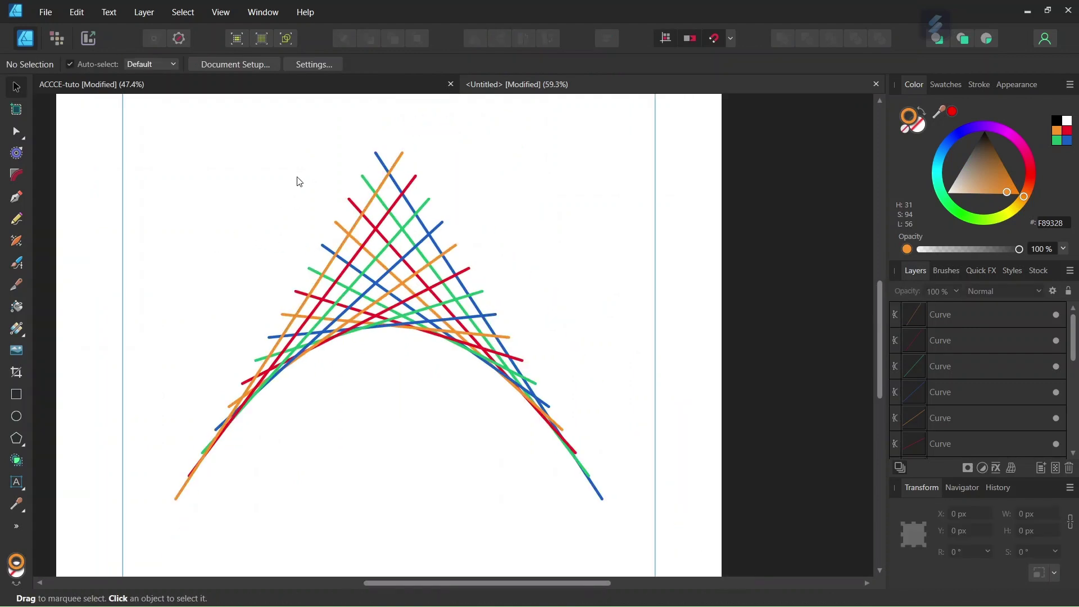
scroll(200, 232, "up", 1)
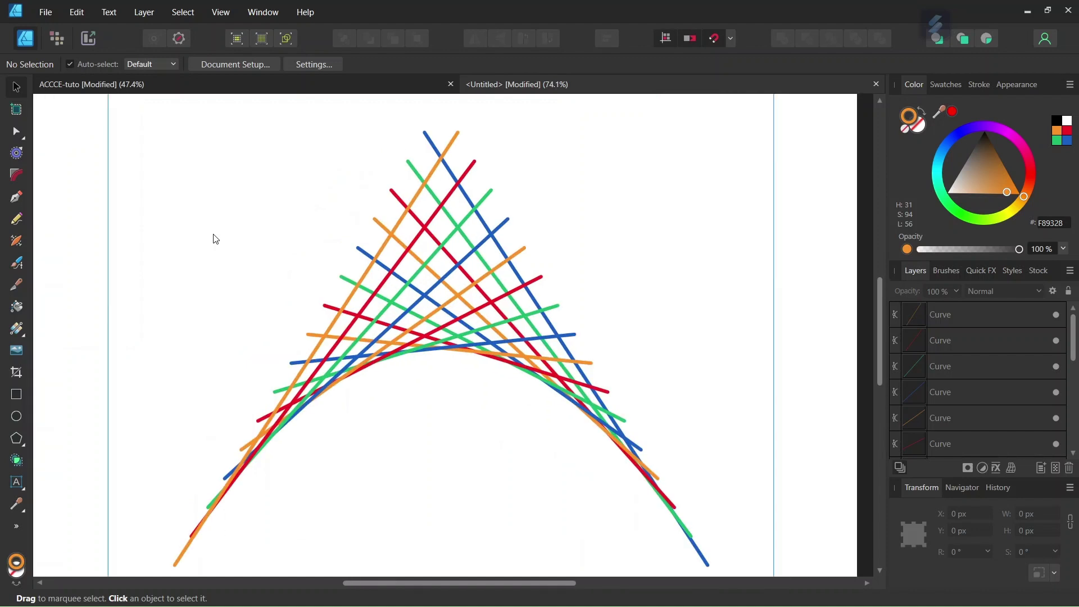
scroll(216, 239, "down", 1)
scroll(373, 475, "down", 1)
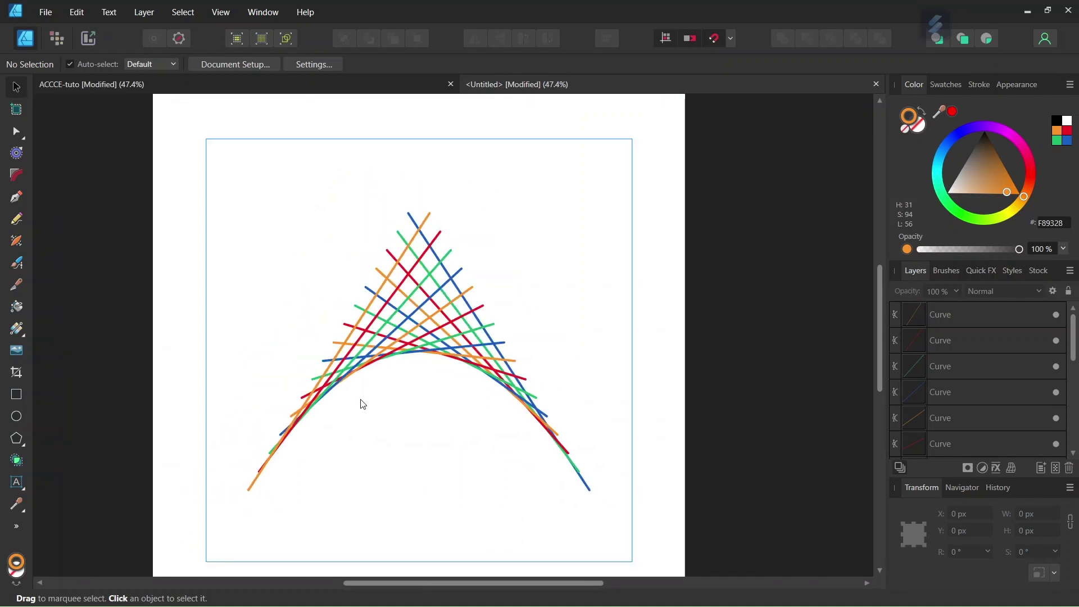